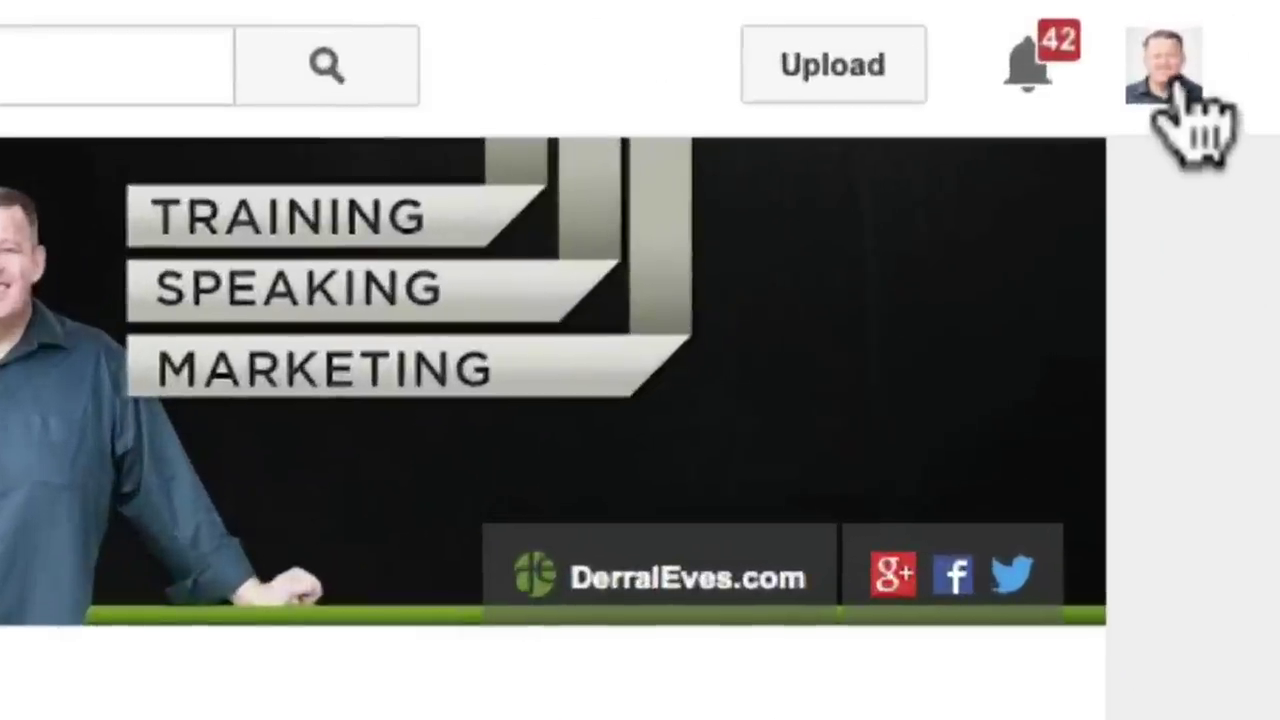
Step: Go to Creator Studio from the account menu and open the Video Manager uploads list
click(1178, 95)
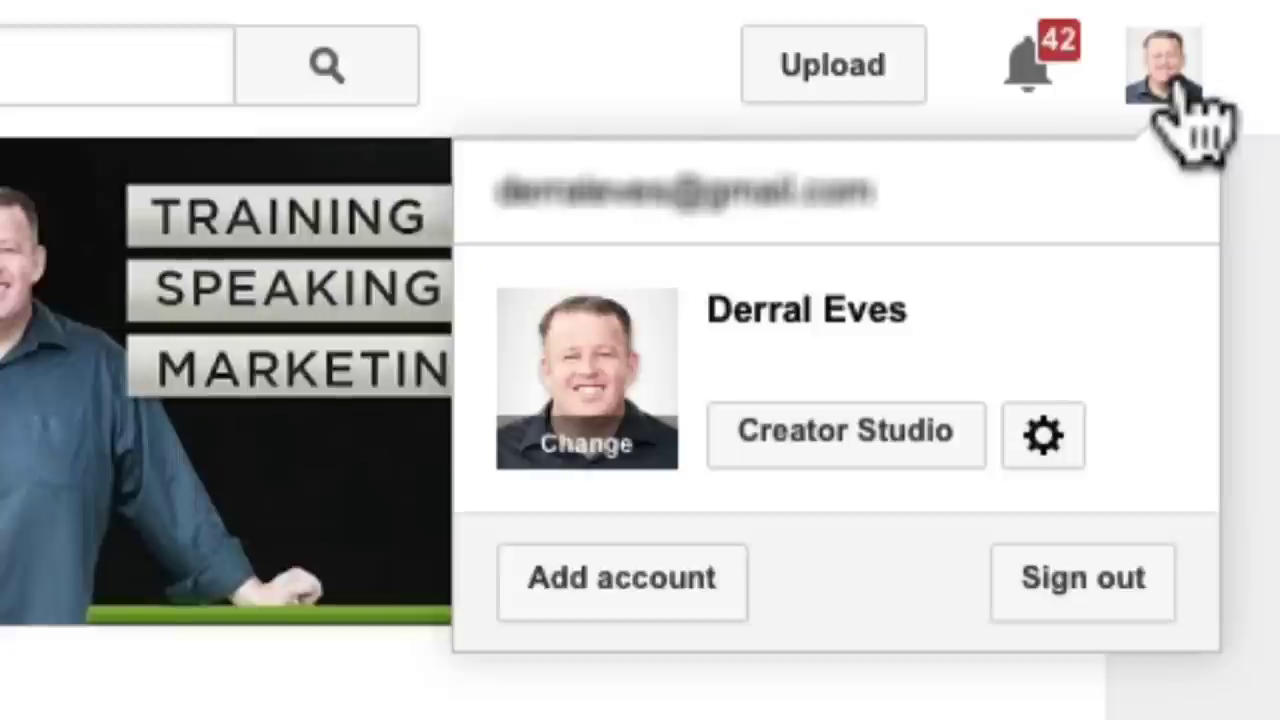
click(830, 432)
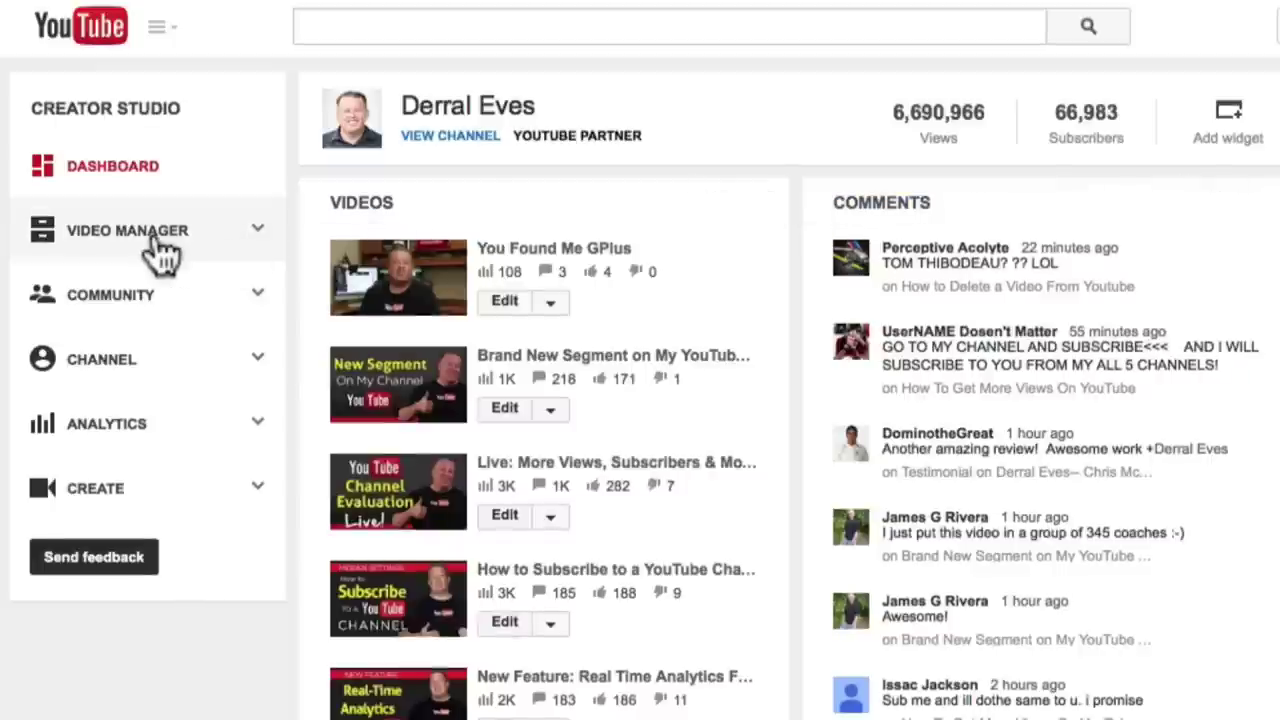
click(154, 232)
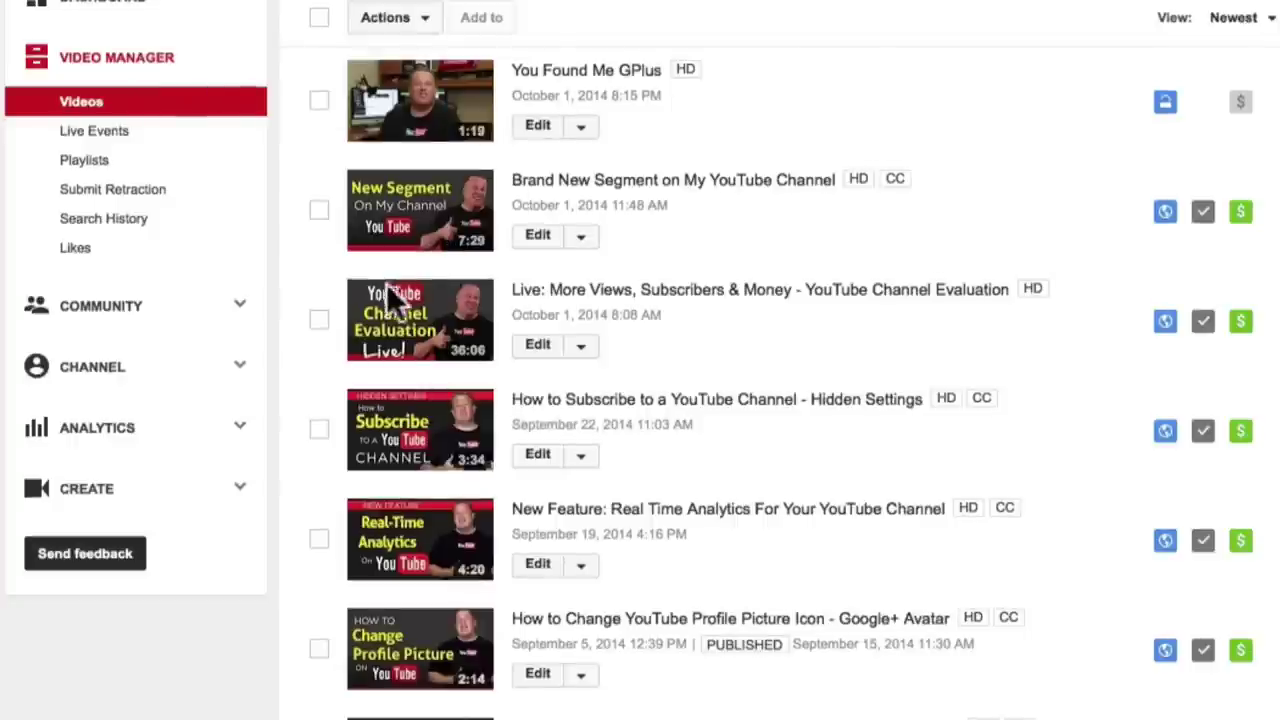
scroll(424, 298, down, 1)
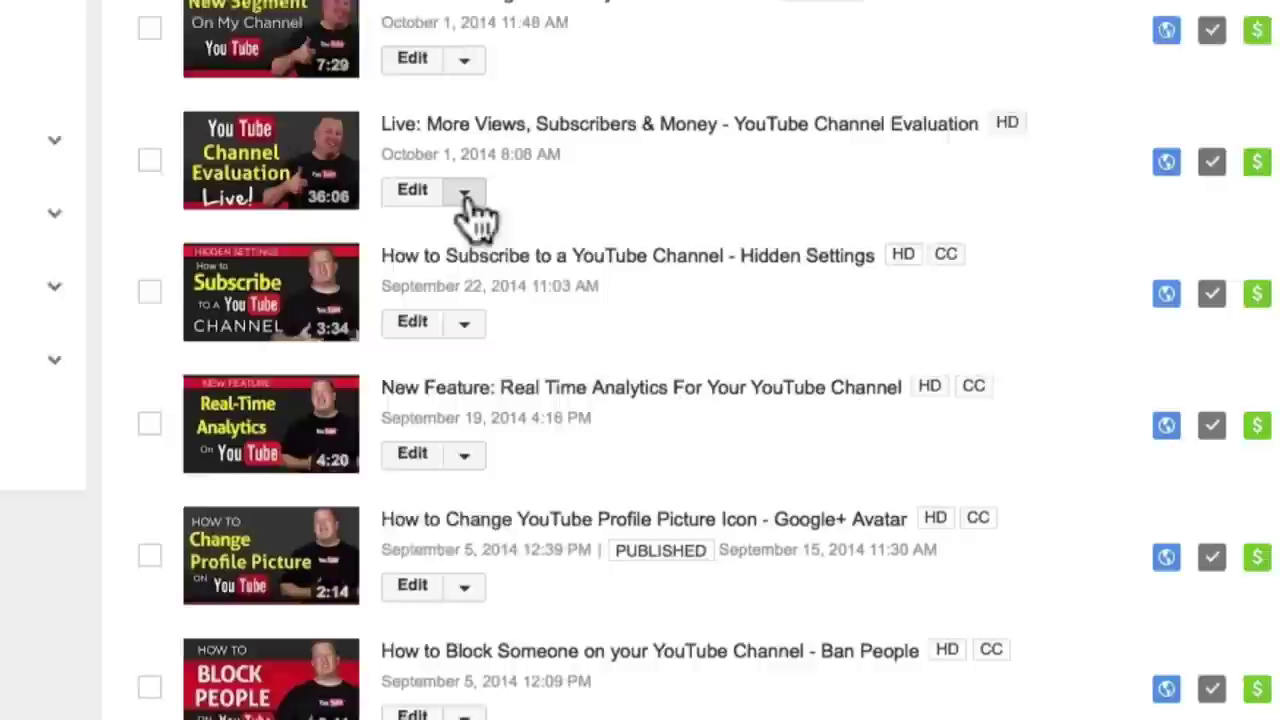
Step: Open Enhancements for the live 'YouTube Channel Evaluation' video from its Edit dropdown
click(582, 306)
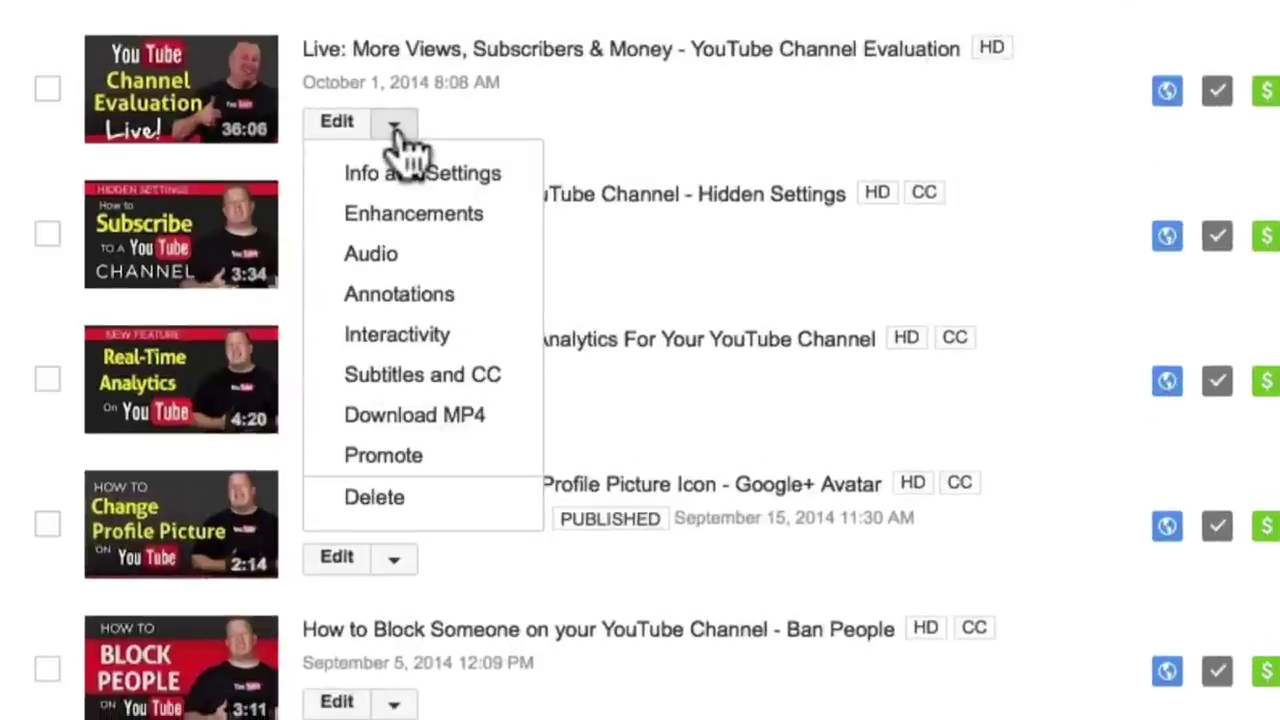
click(410, 214)
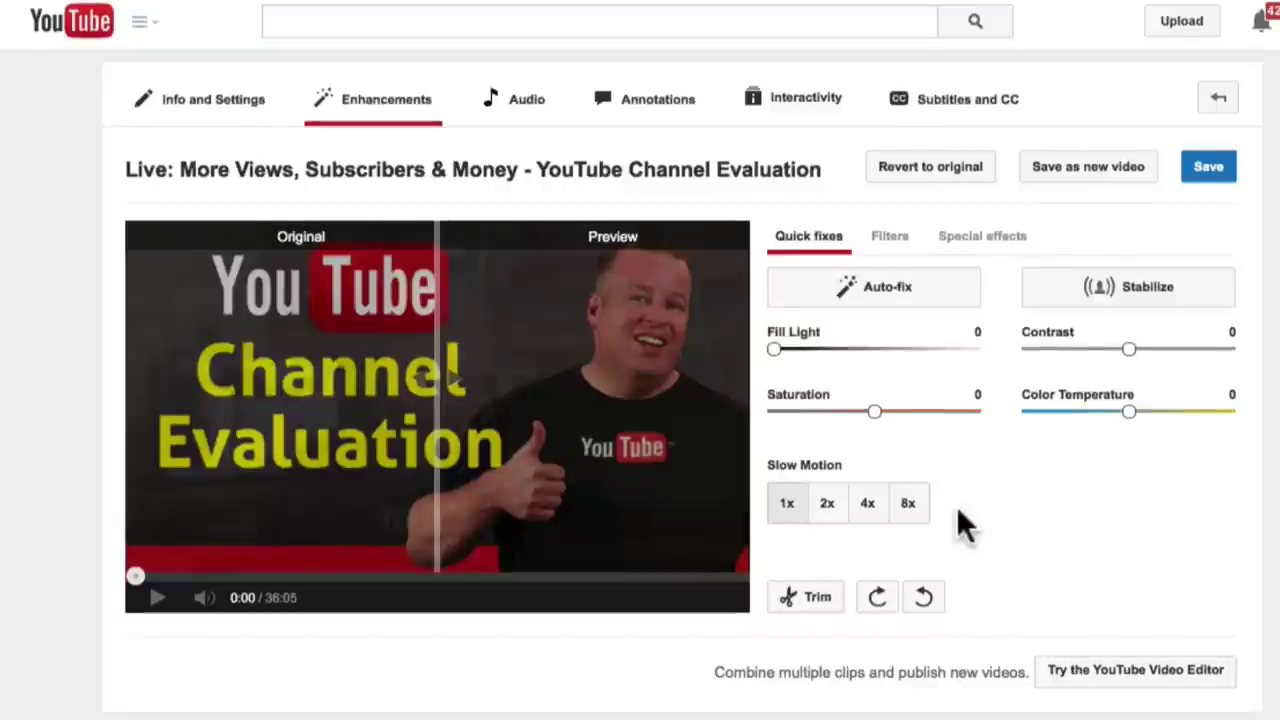
Step: Trim the 36:37 live video to start at about 24:34, nudging the start handle later
click(815, 598)
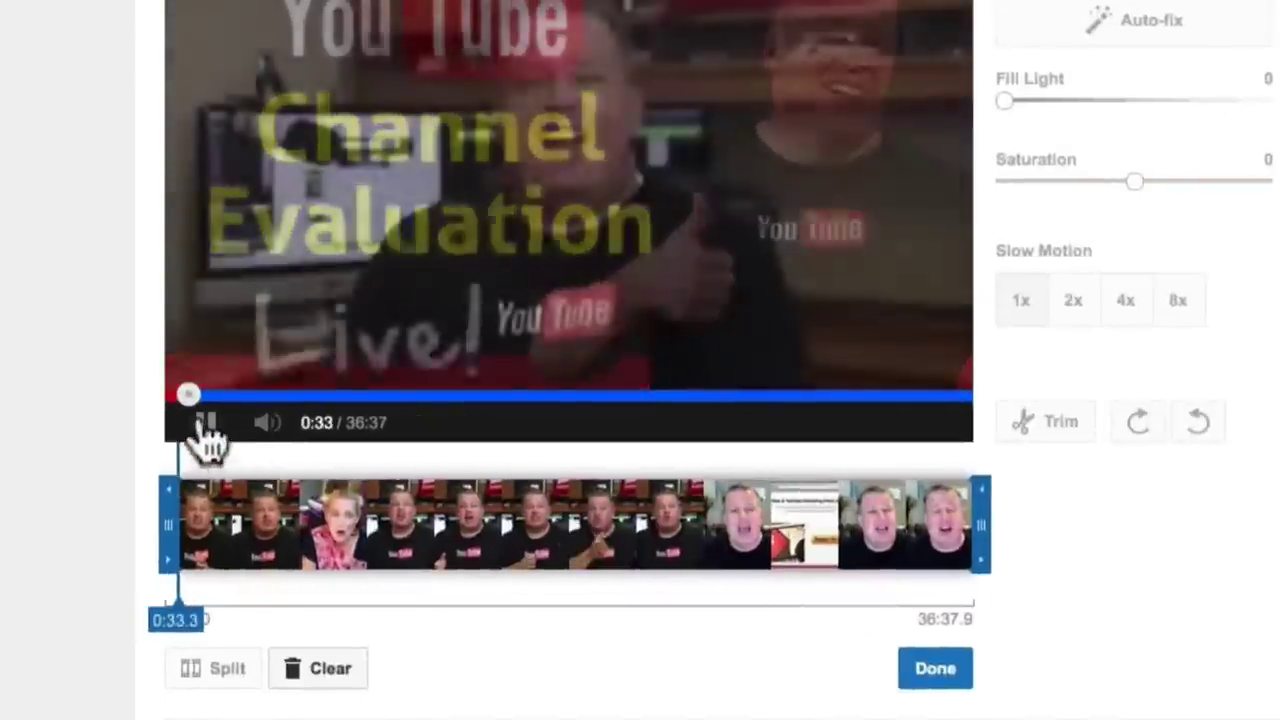
click(205, 424)
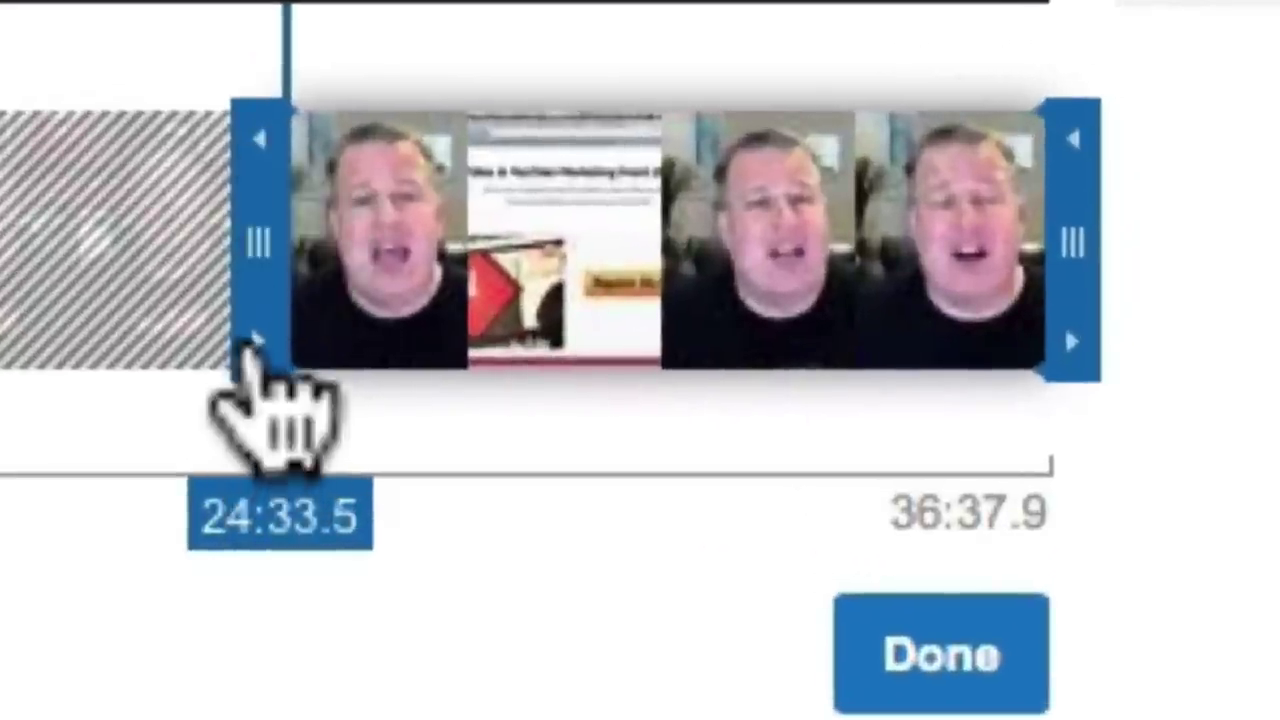
click(252, 341)
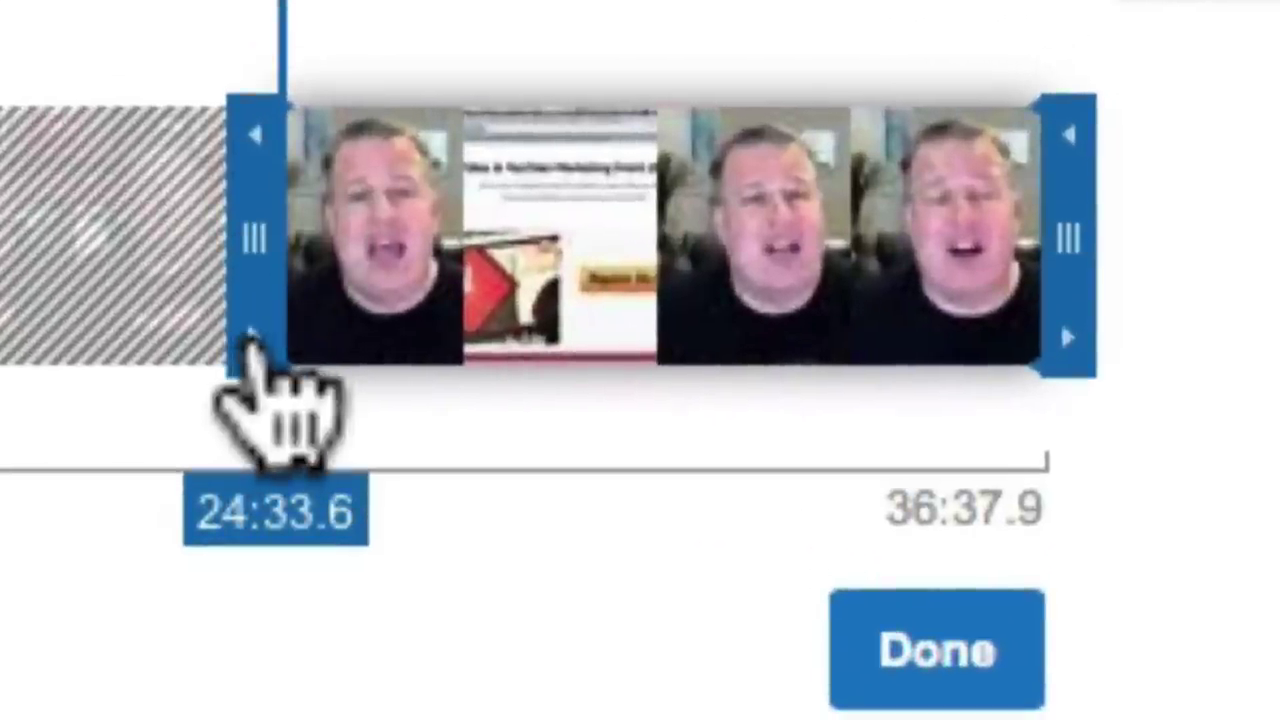
click(252, 341)
click(252, 341)
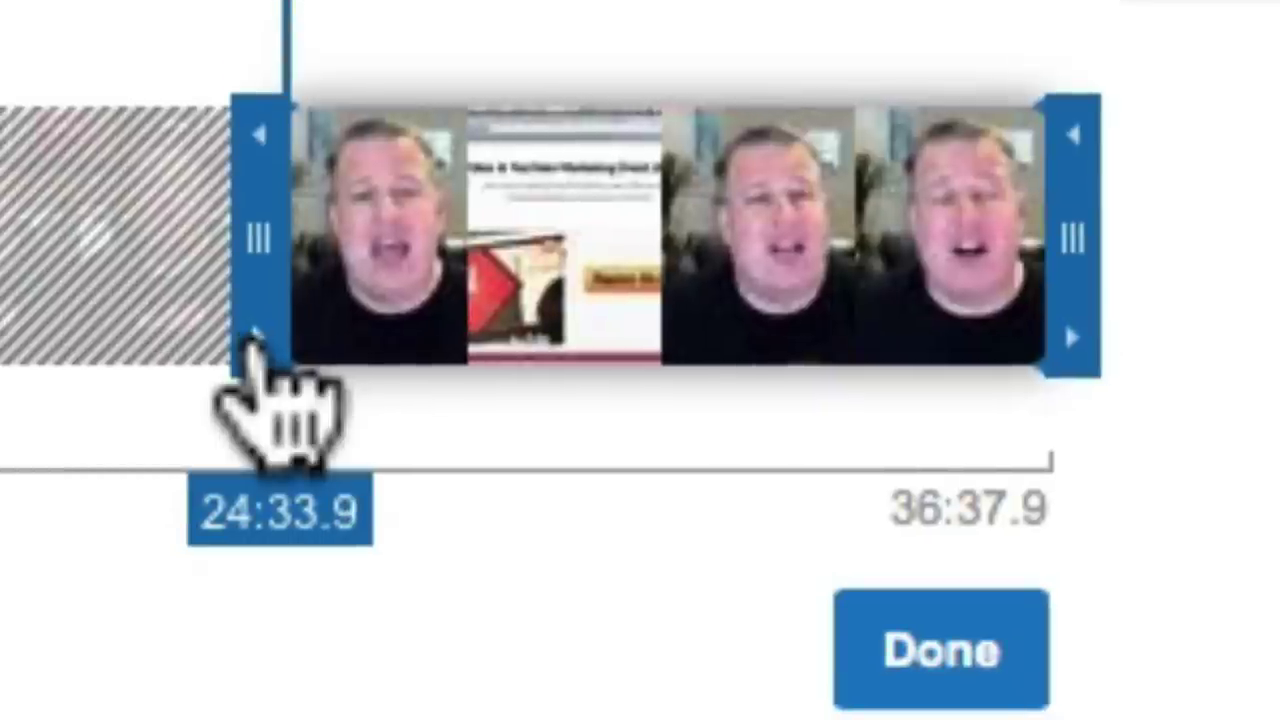
click(252, 341)
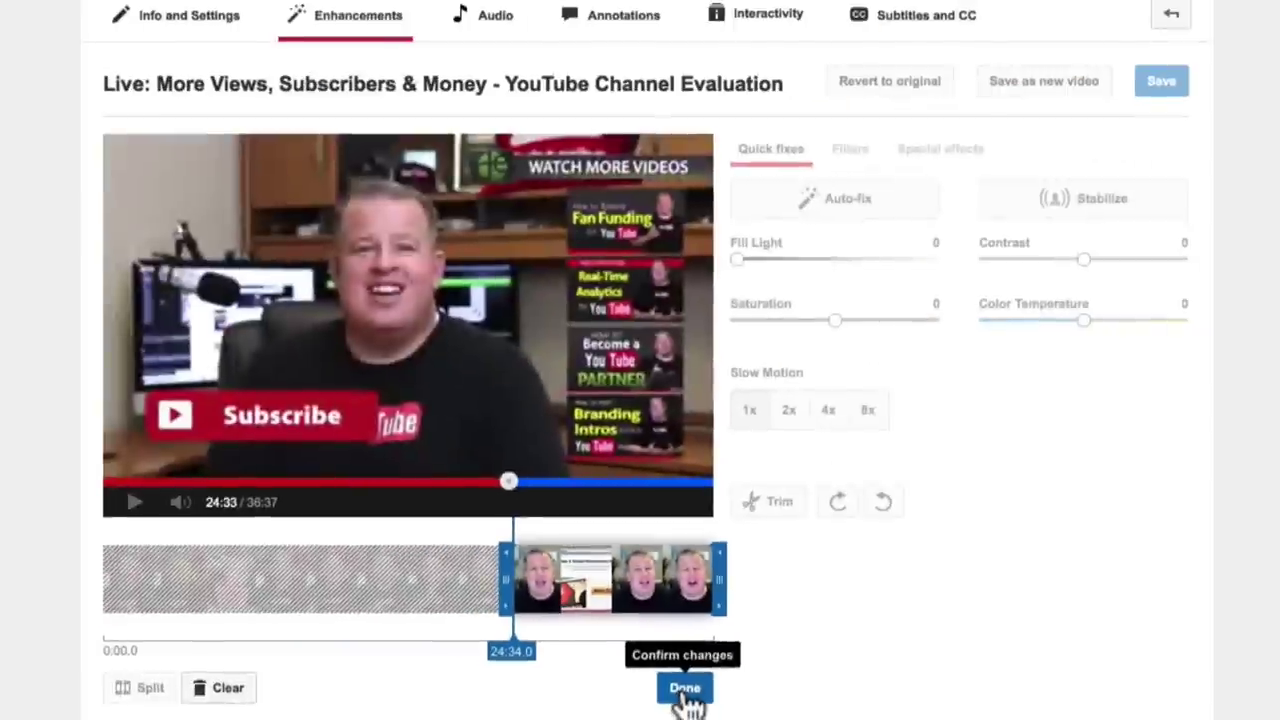
Step: Confirm the trim, preview it, and save the trimmed section as a new video
click(686, 690)
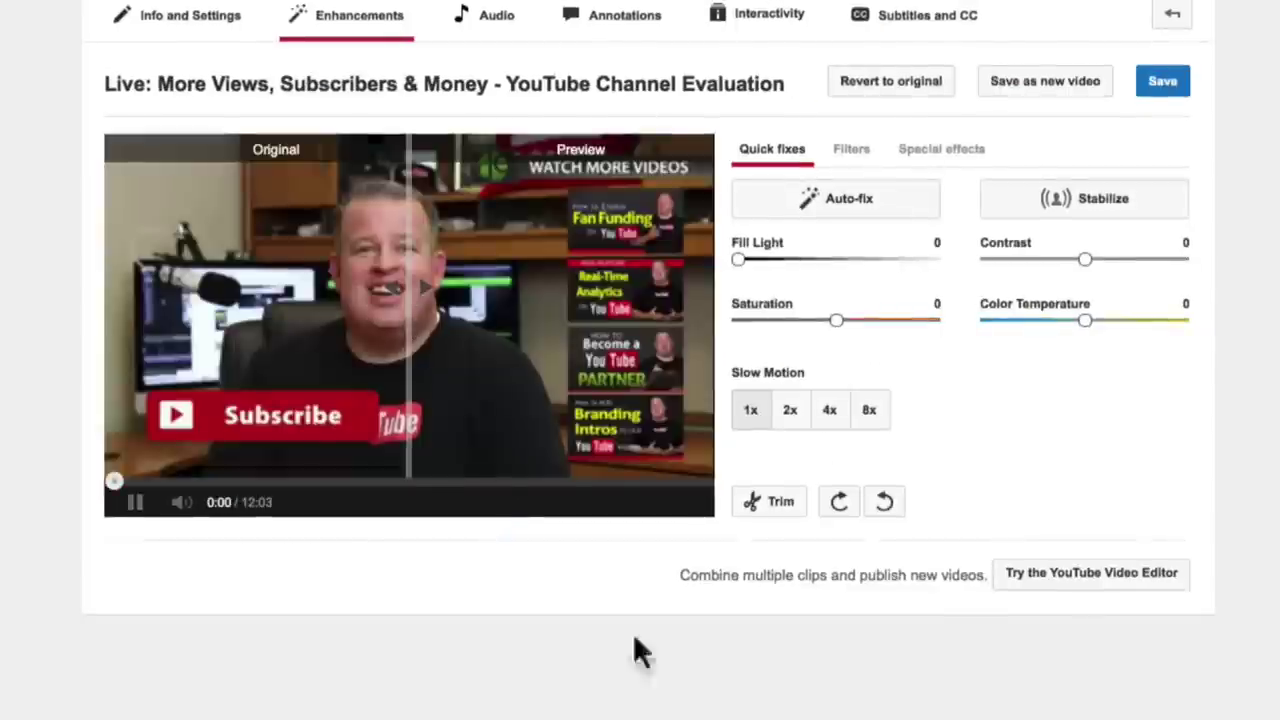
click(135, 502)
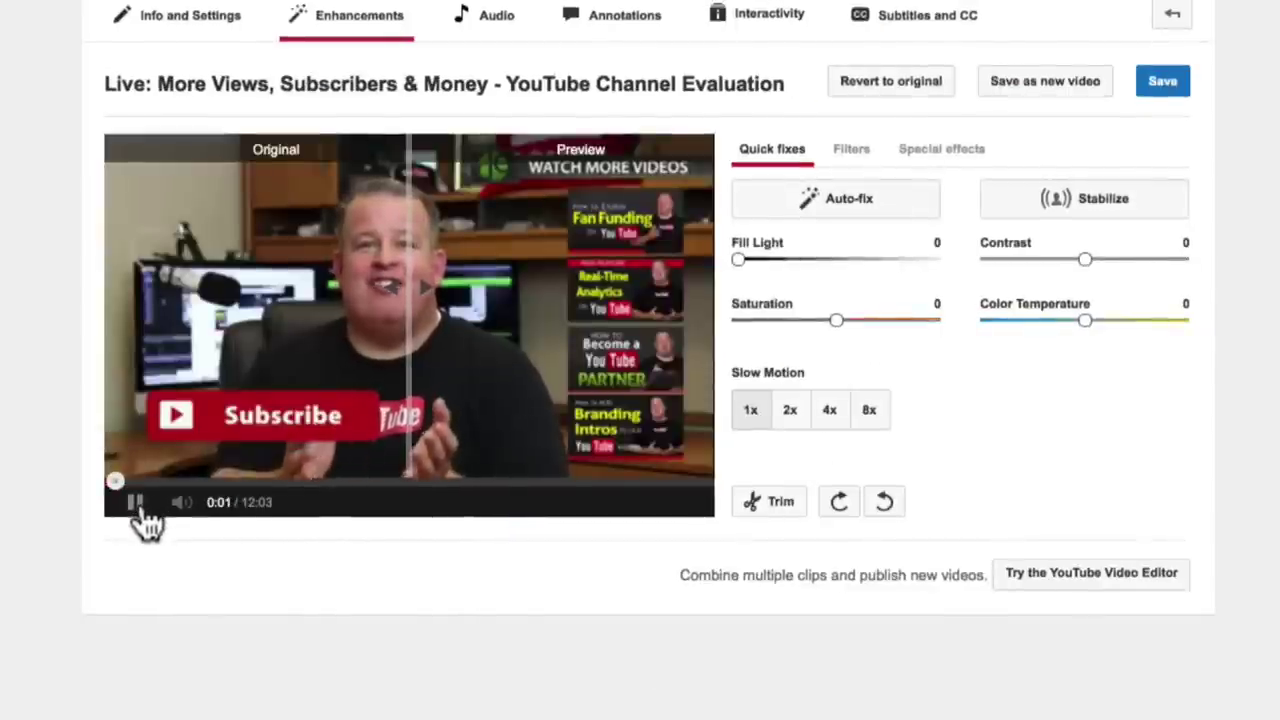
click(136, 504)
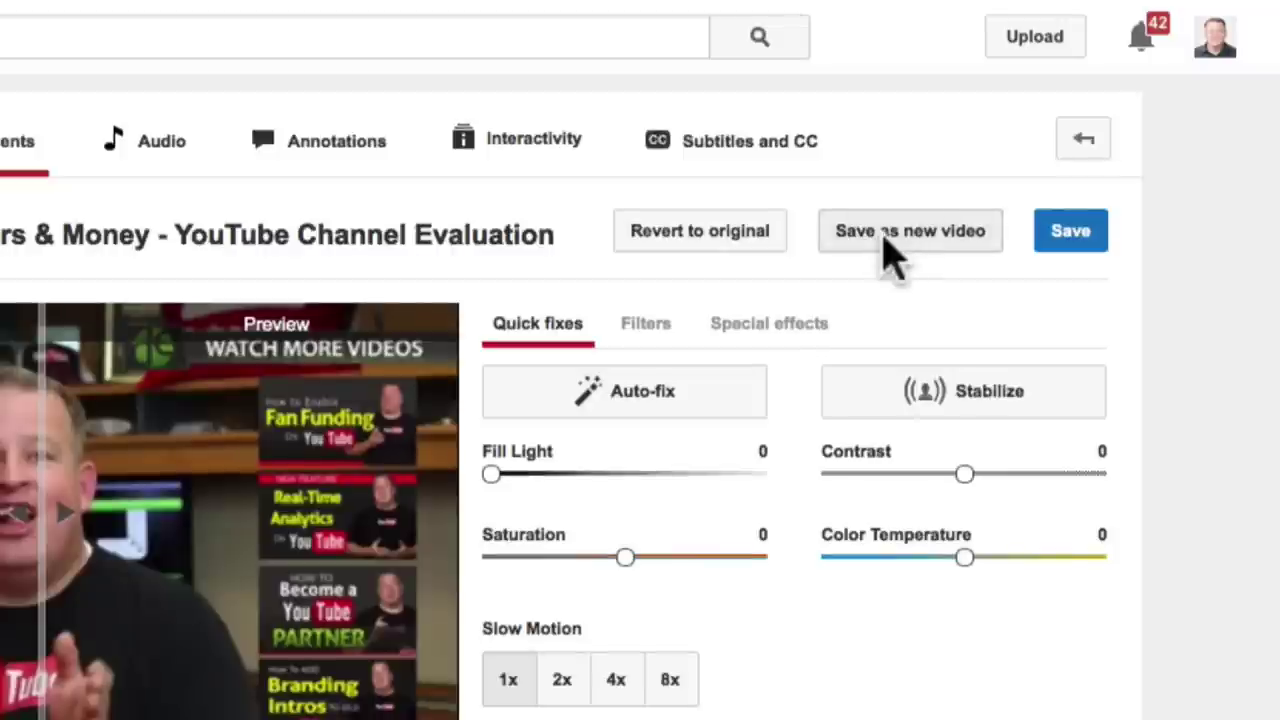
click(884, 232)
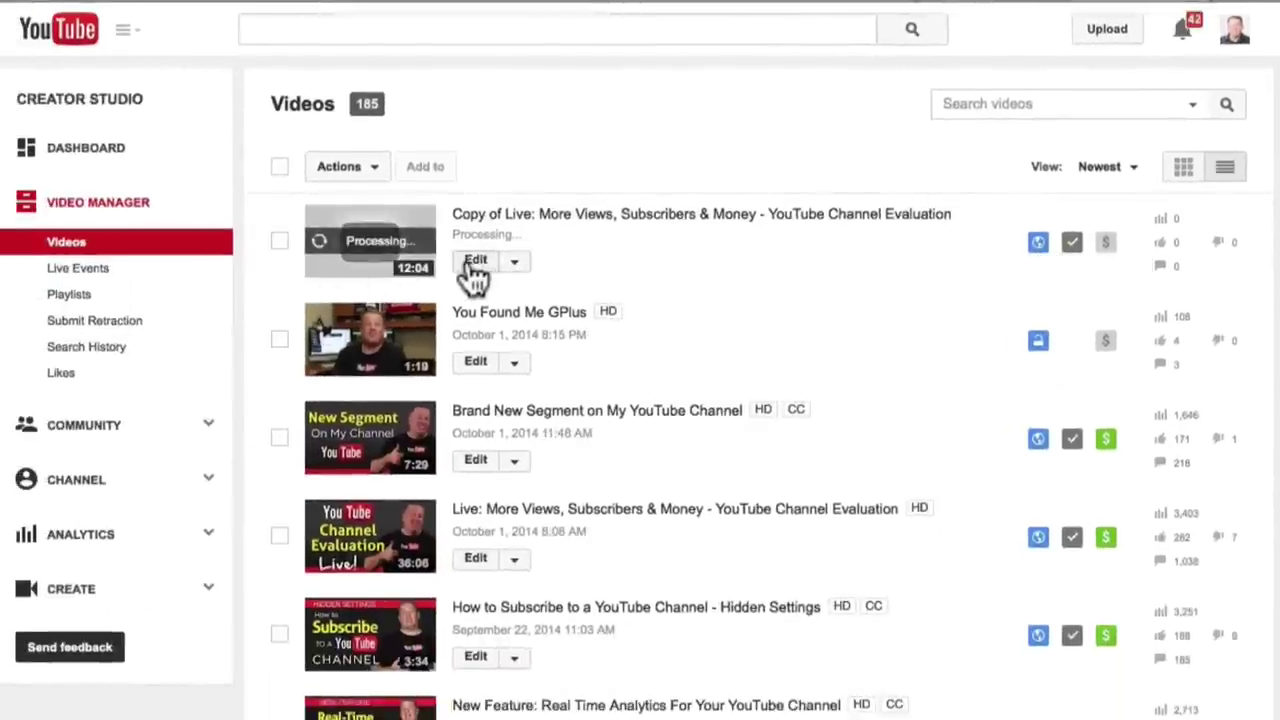
Step: Set the 12:04 copy's visibility to Private, save, and return to Video Manager
click(466, 257)
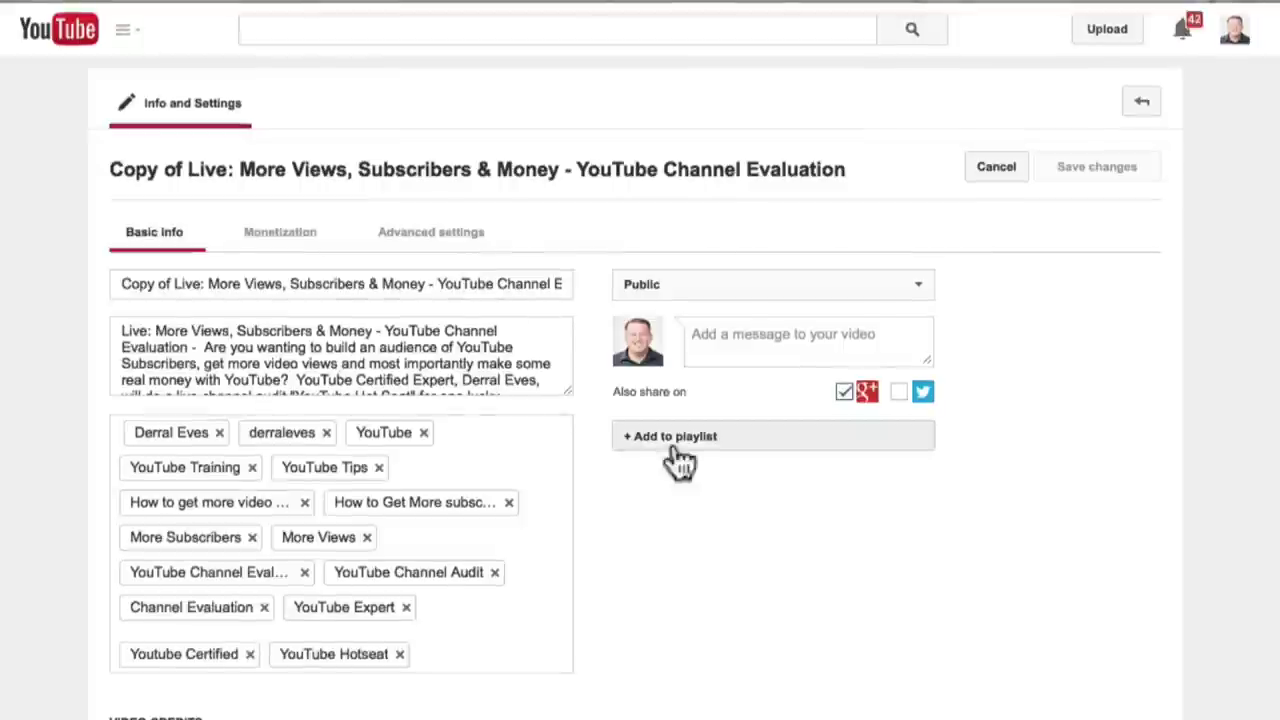
click(689, 284)
click(680, 322)
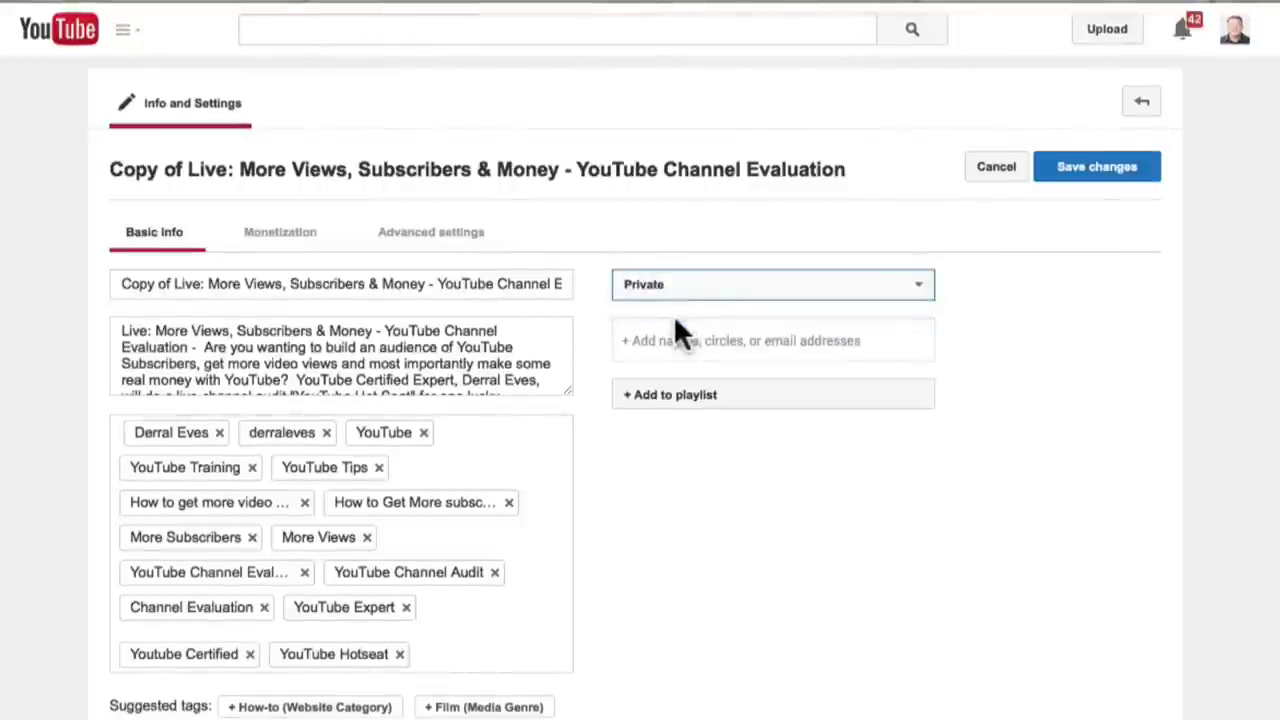
click(1085, 170)
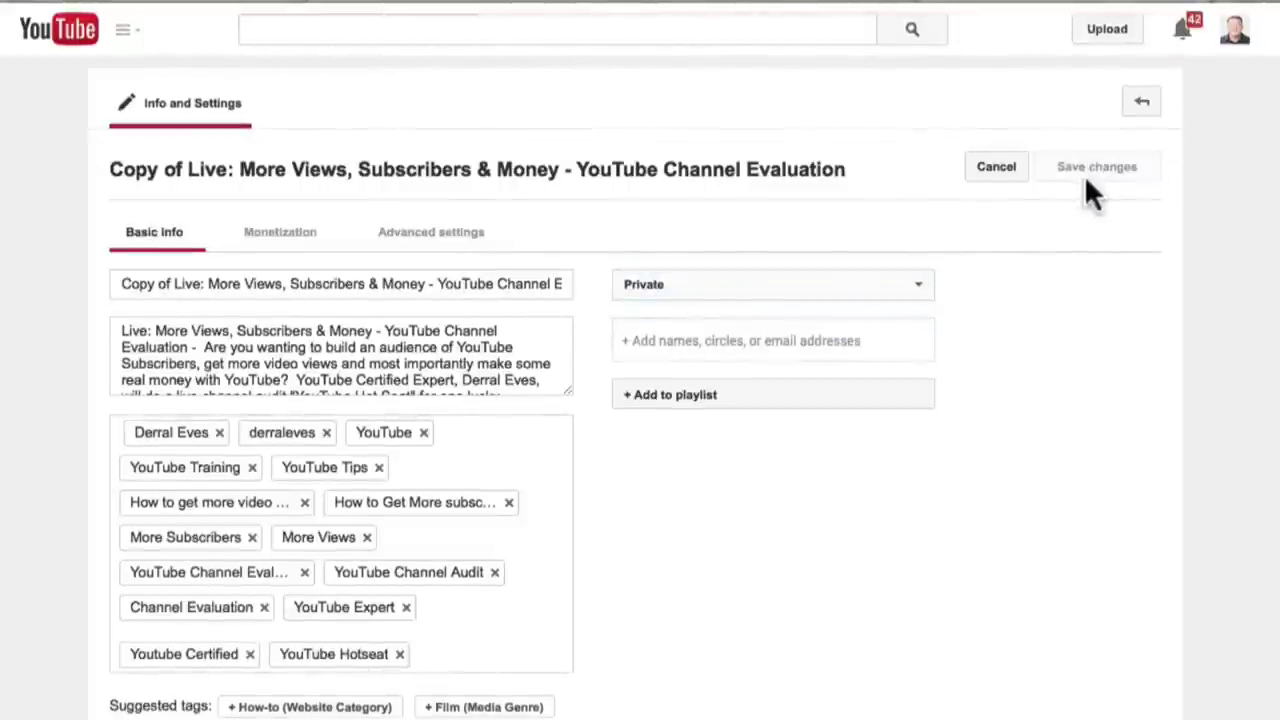
click(1140, 106)
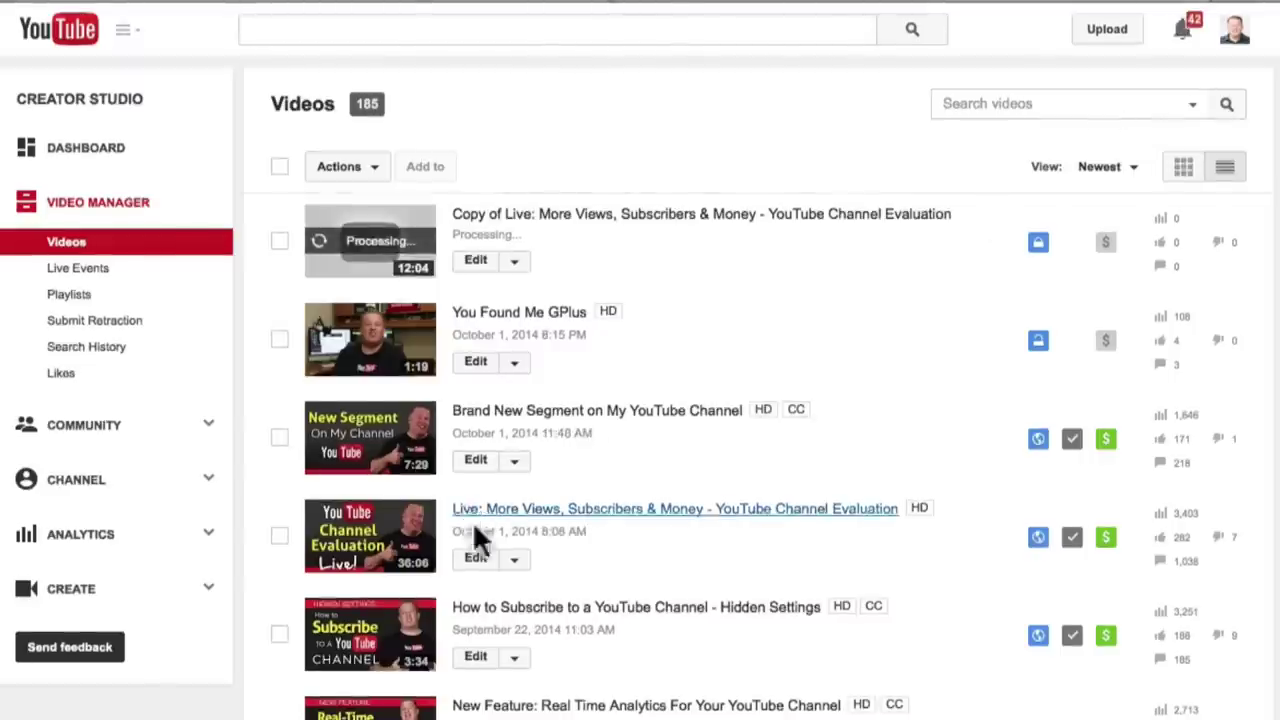
Step: Reopen Enhancements on the original live video and show its full 36:37 trim timeline, paused
click(515, 562)
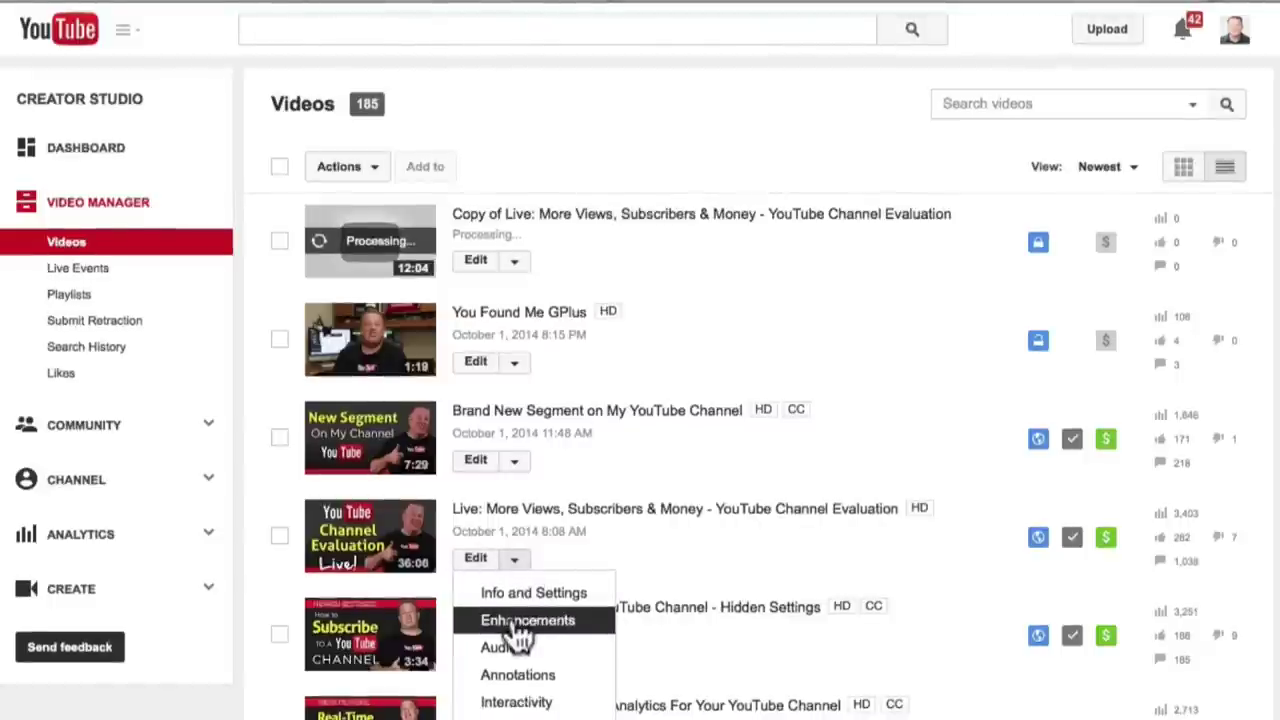
click(520, 625)
click(140, 440)
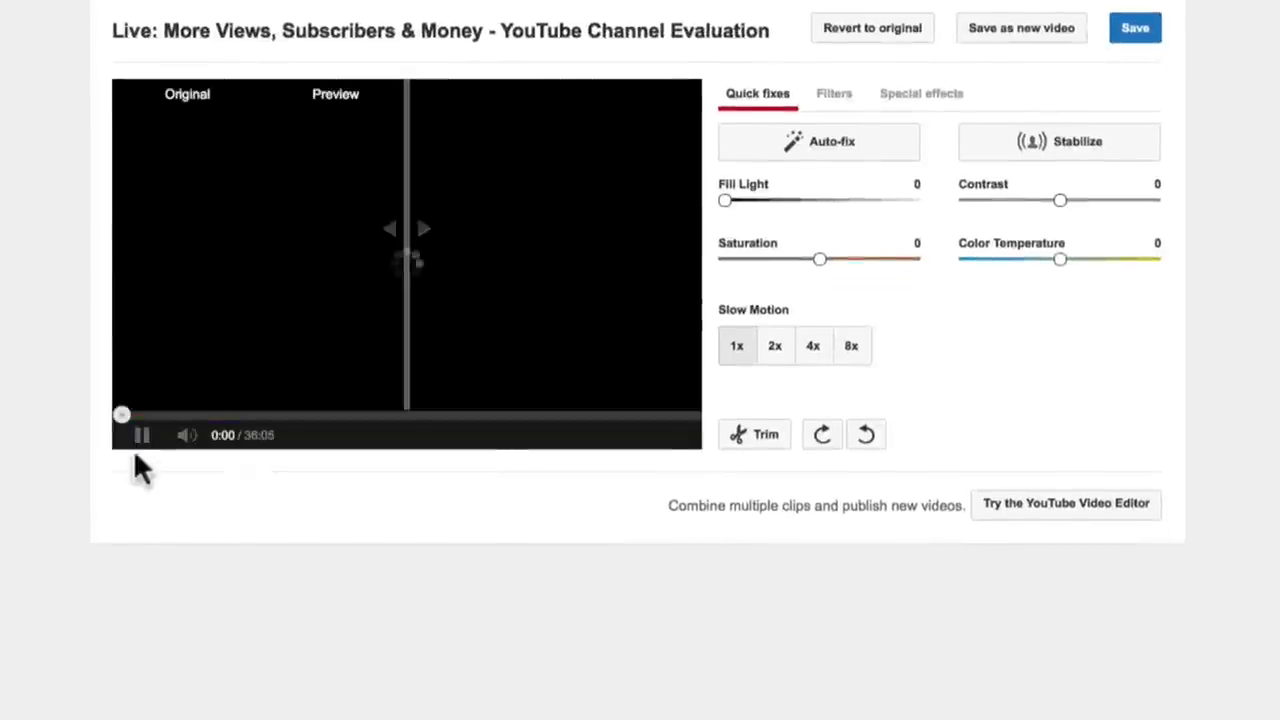
click(141, 450)
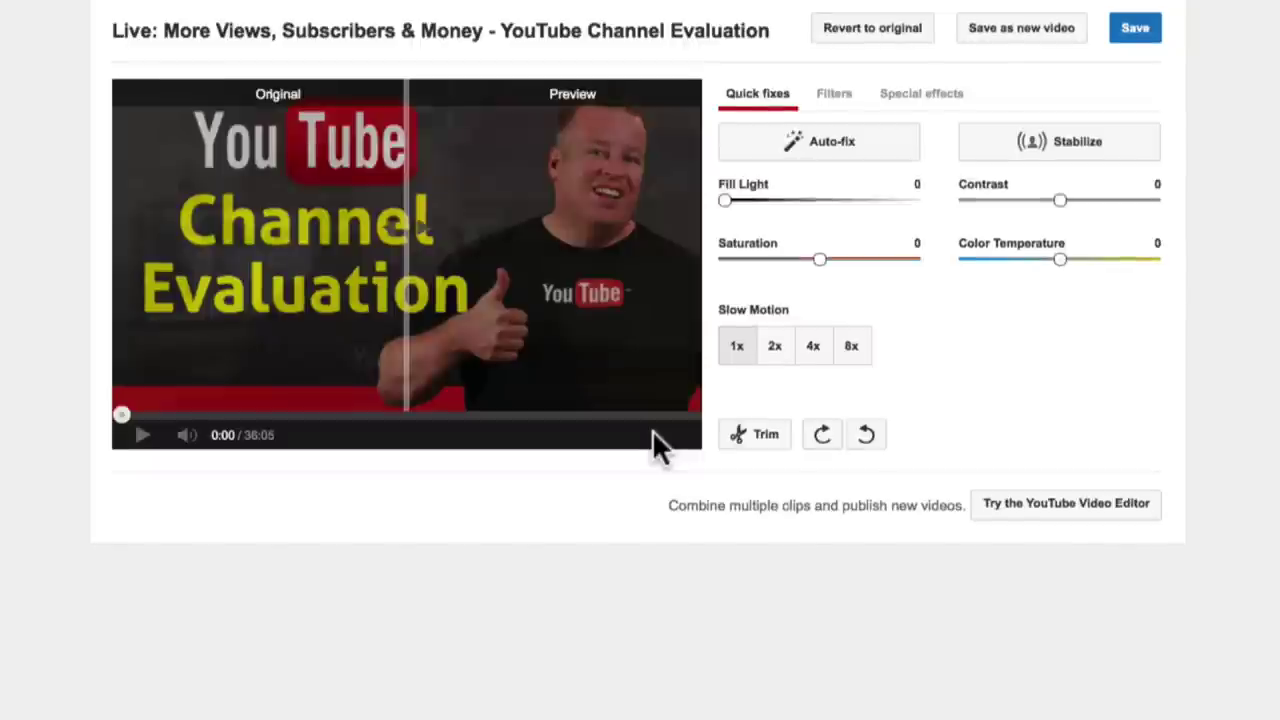
click(748, 438)
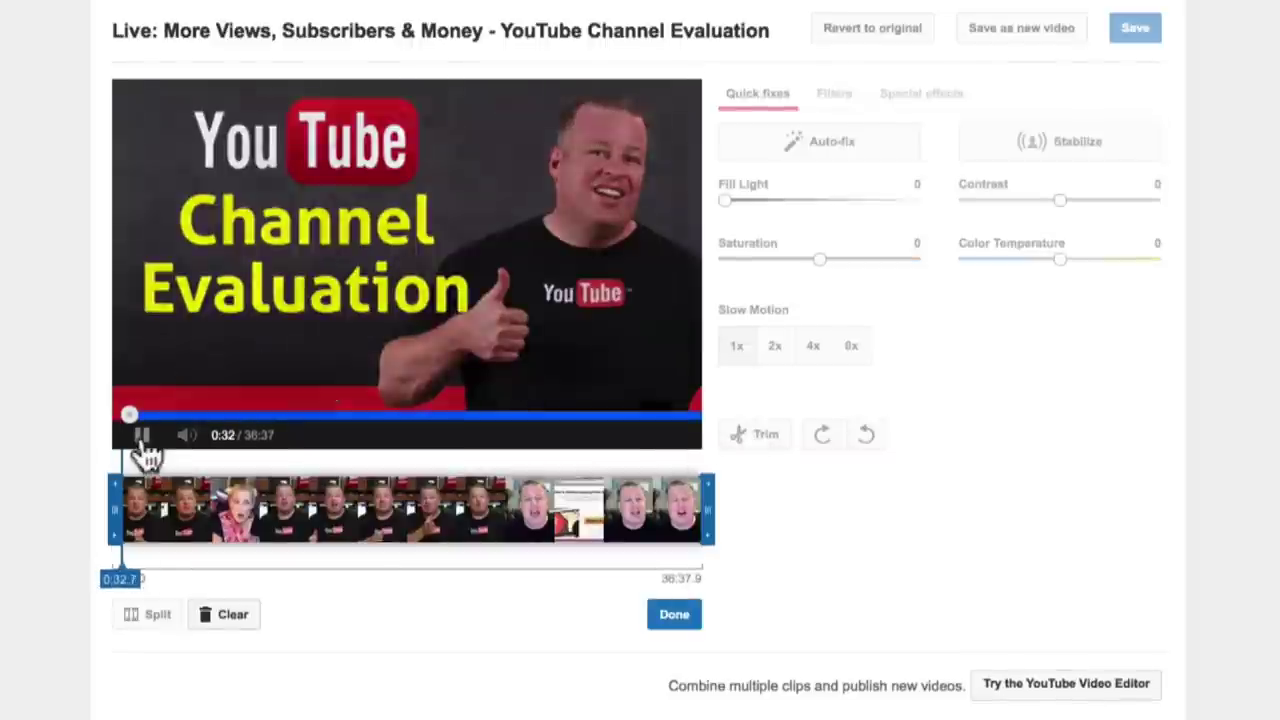
click(141, 437)
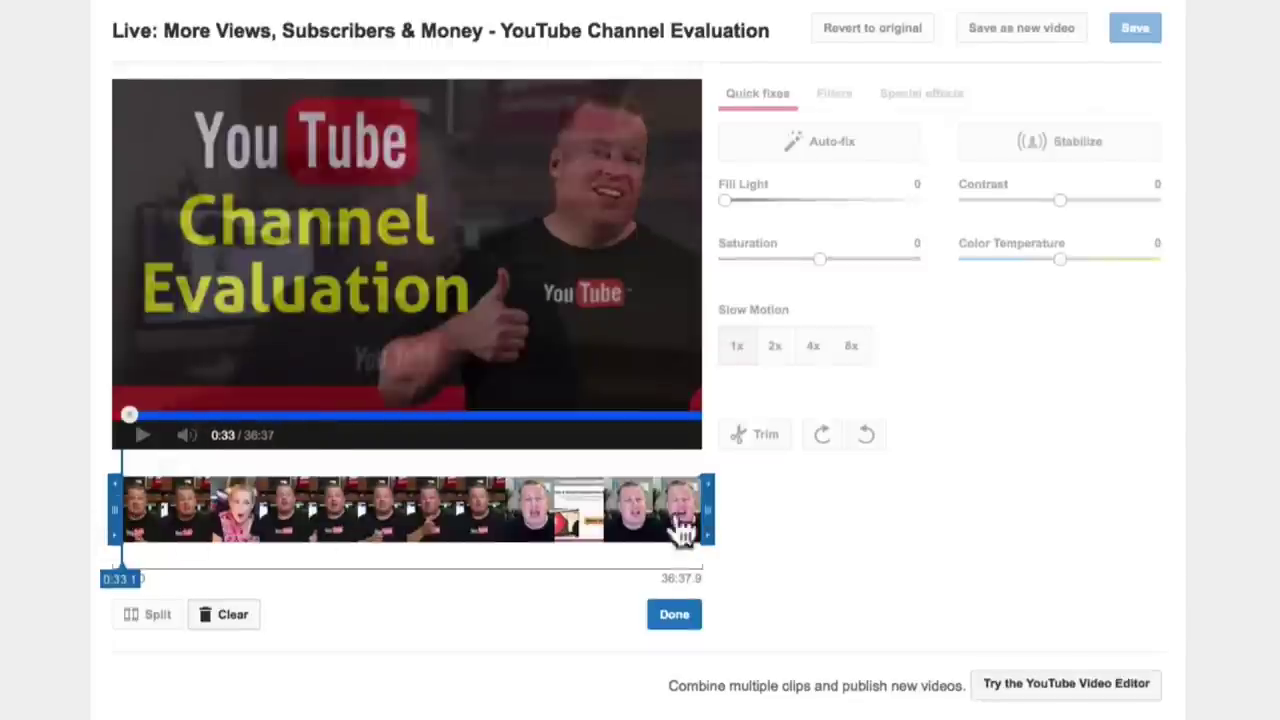
Step: Drag the trim end back to about 24:33 and play near the end to verify it
drag(706, 508, 510, 512)
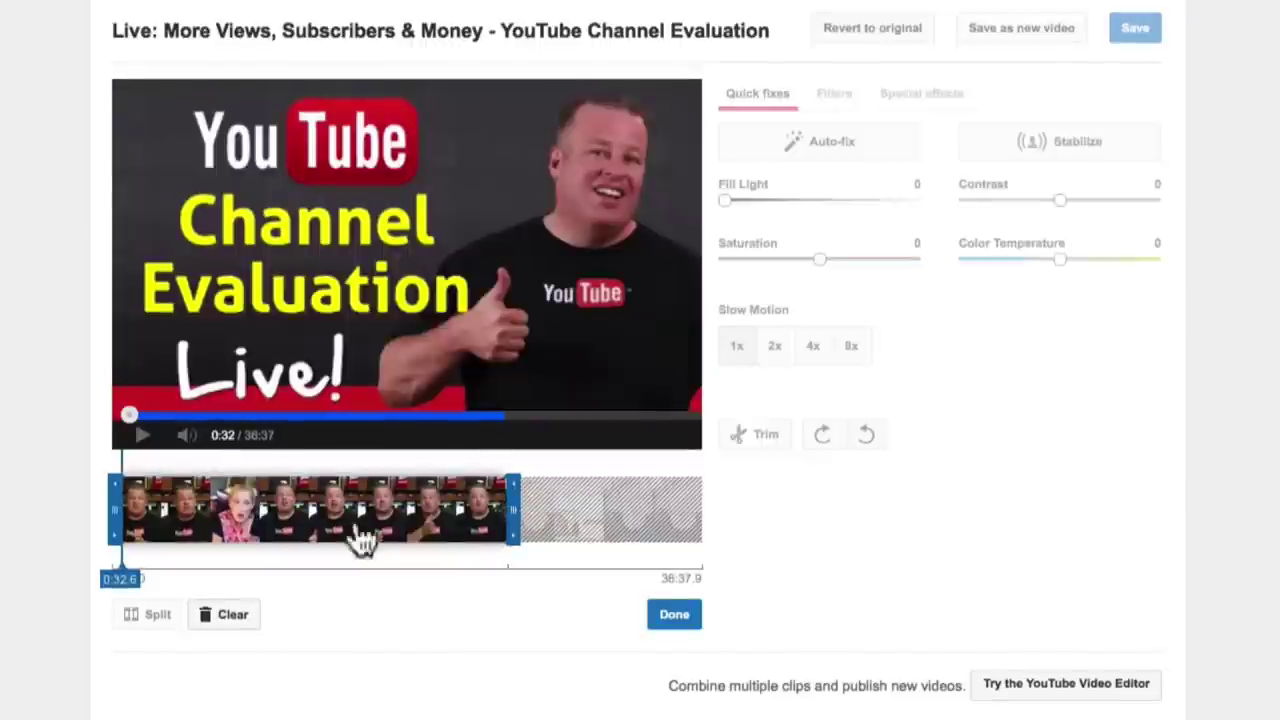
click(142, 438)
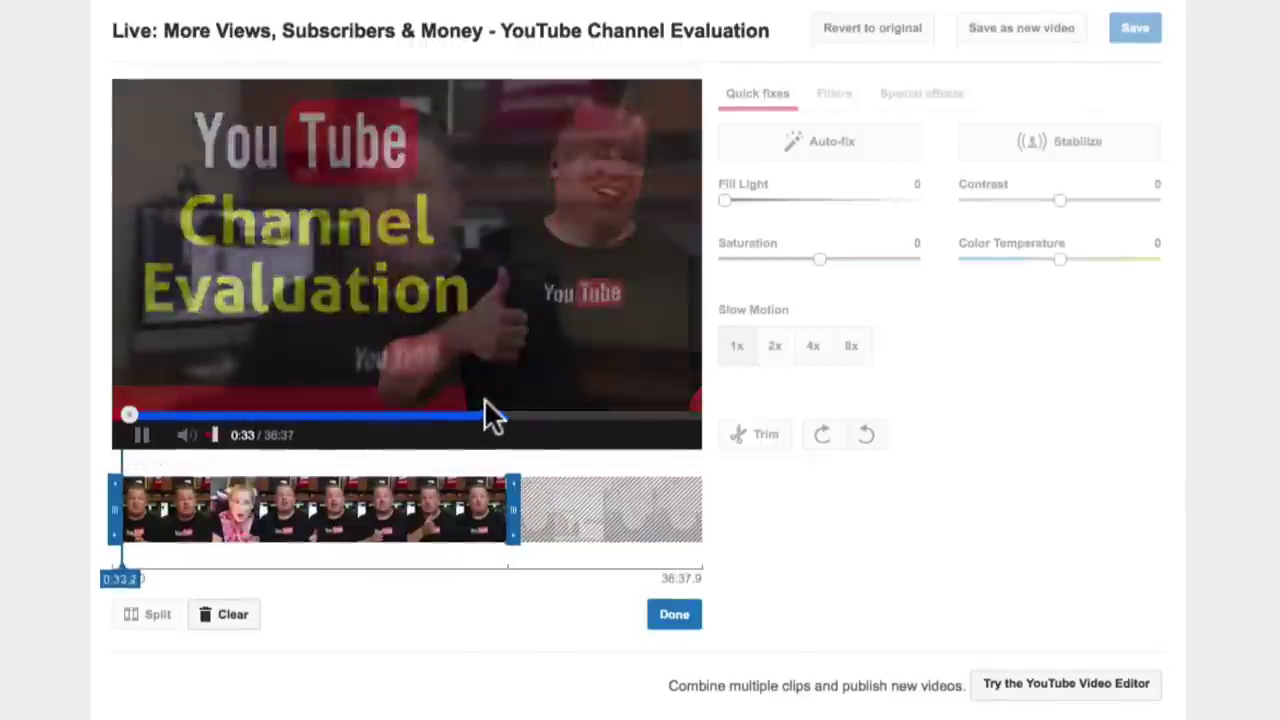
click(496, 414)
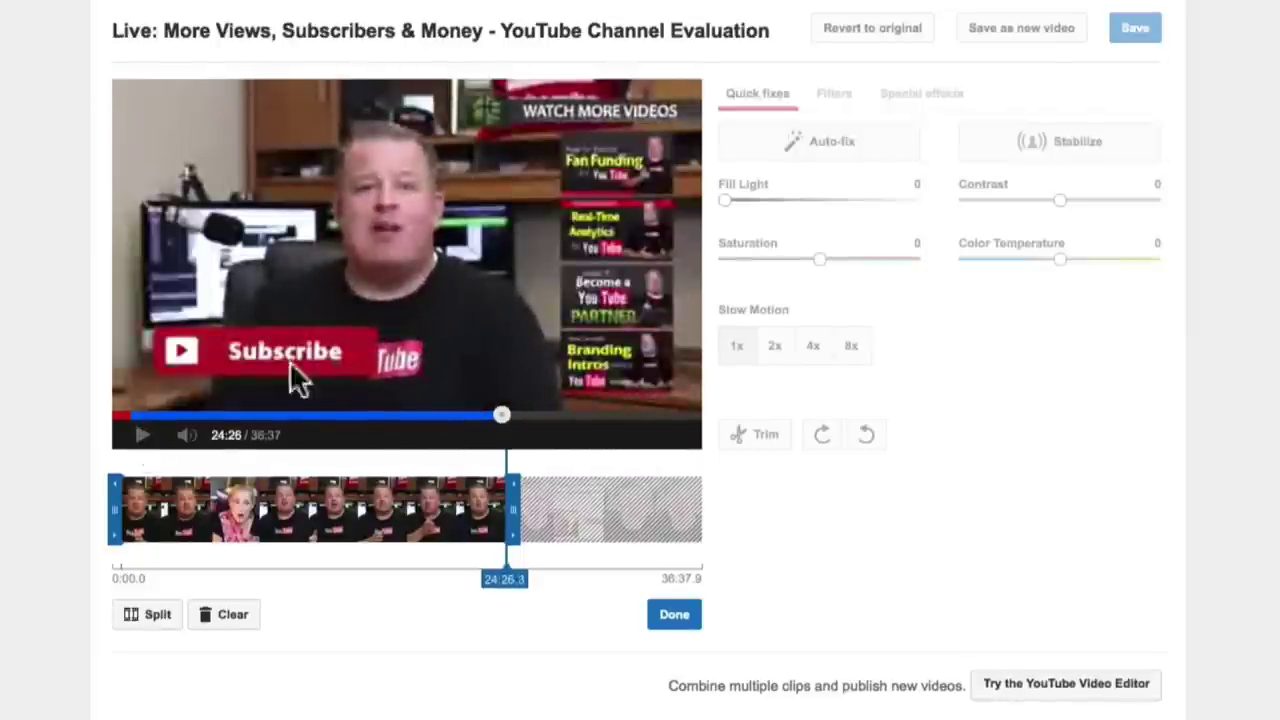
mouse_move(186, 435)
click(143, 442)
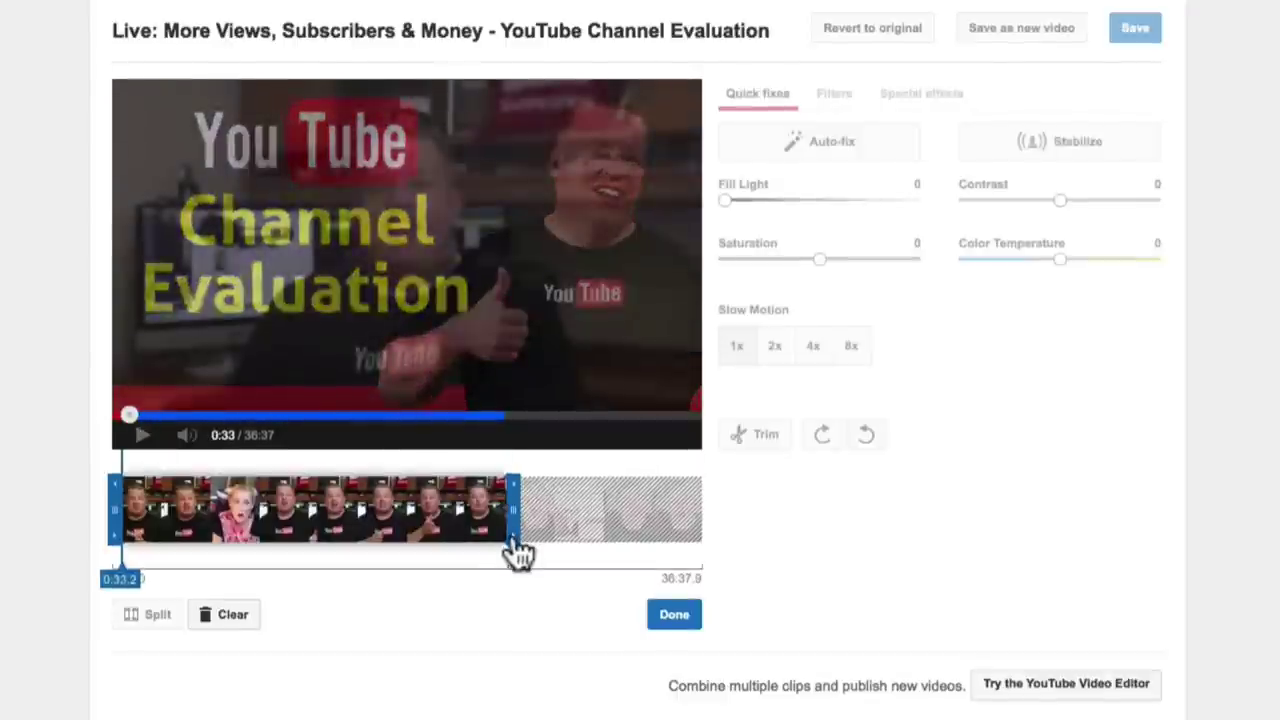
click(518, 552)
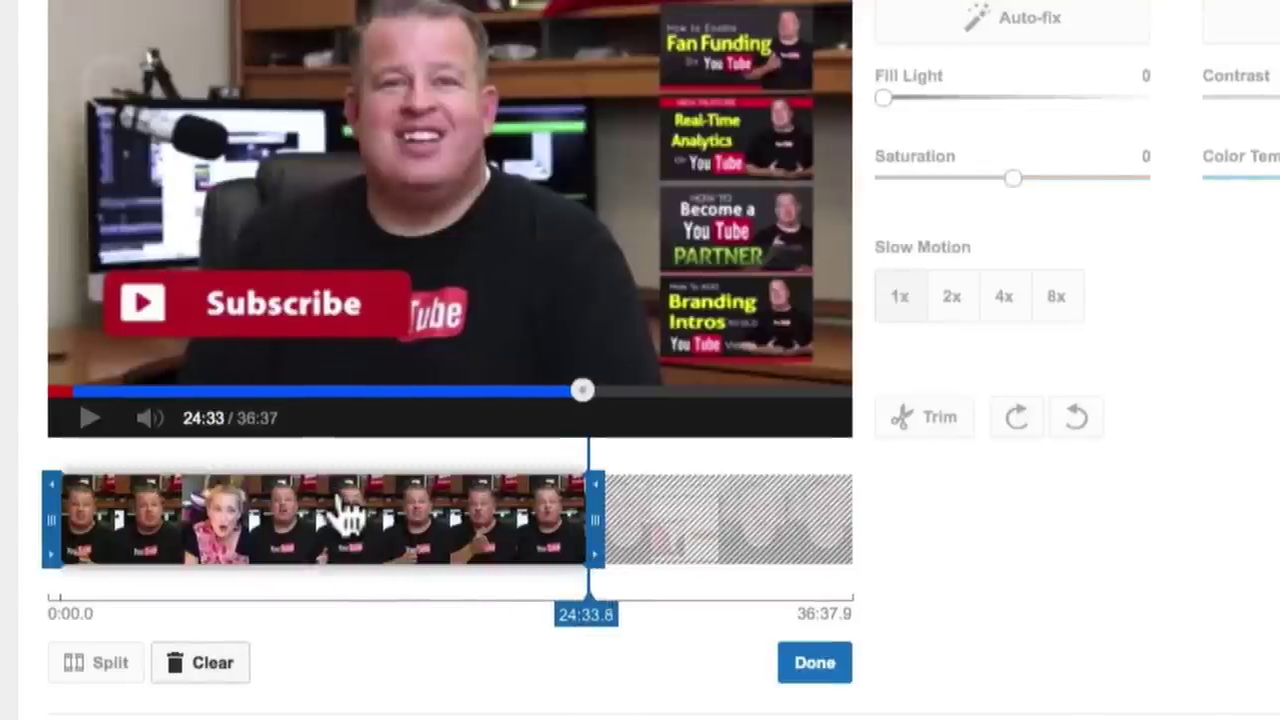
Step: Split the clip at 13:13.7, pull the first part's end to 11:36, and preview the cut
click(343, 512)
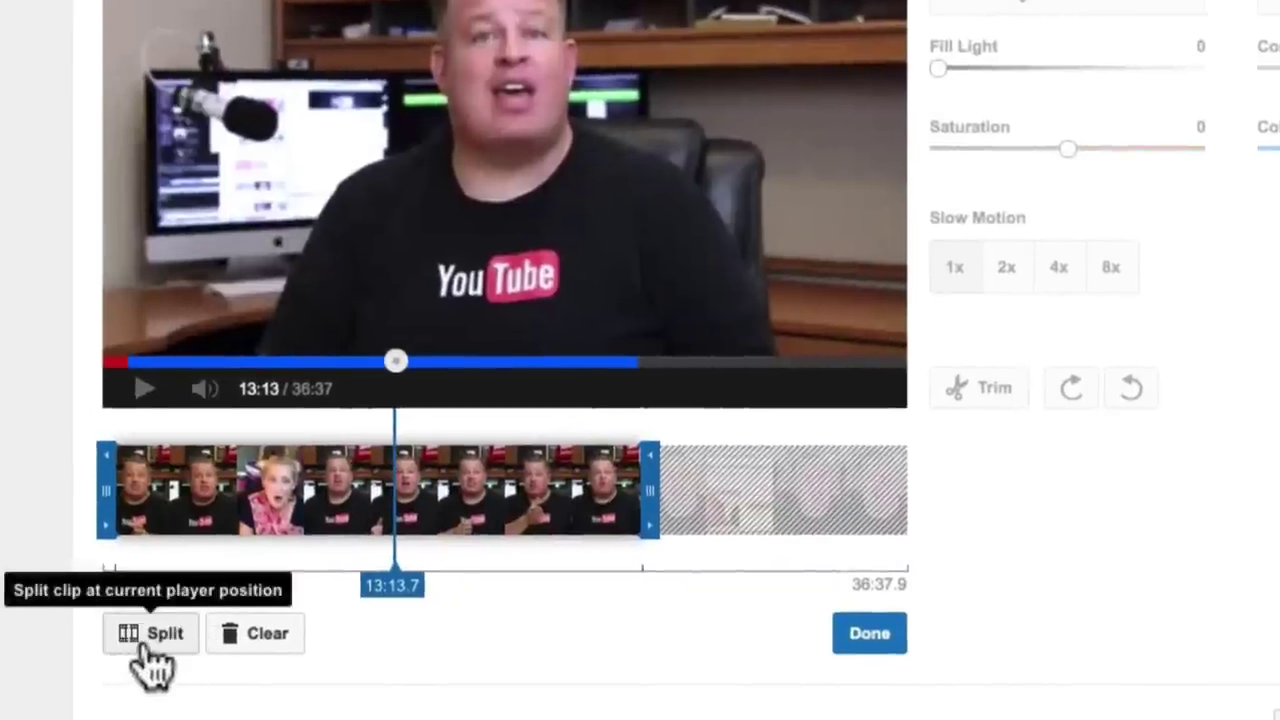
click(150, 655)
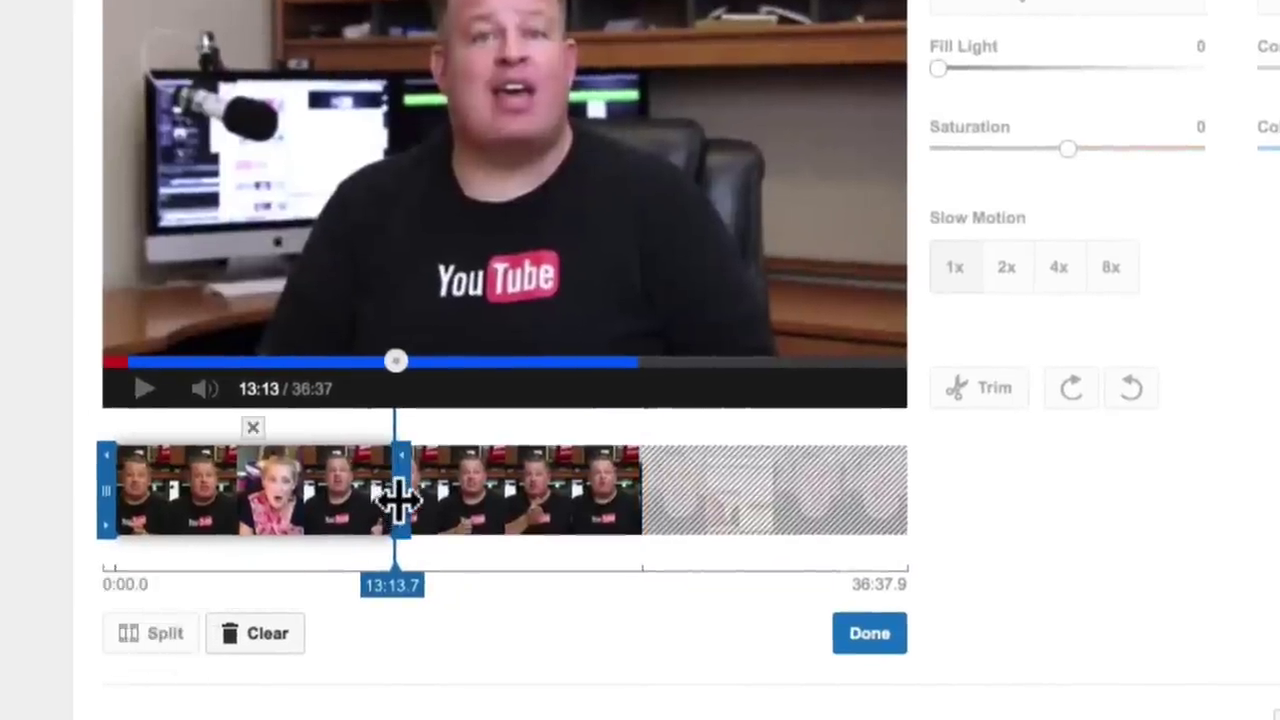
drag(397, 500, 366, 500)
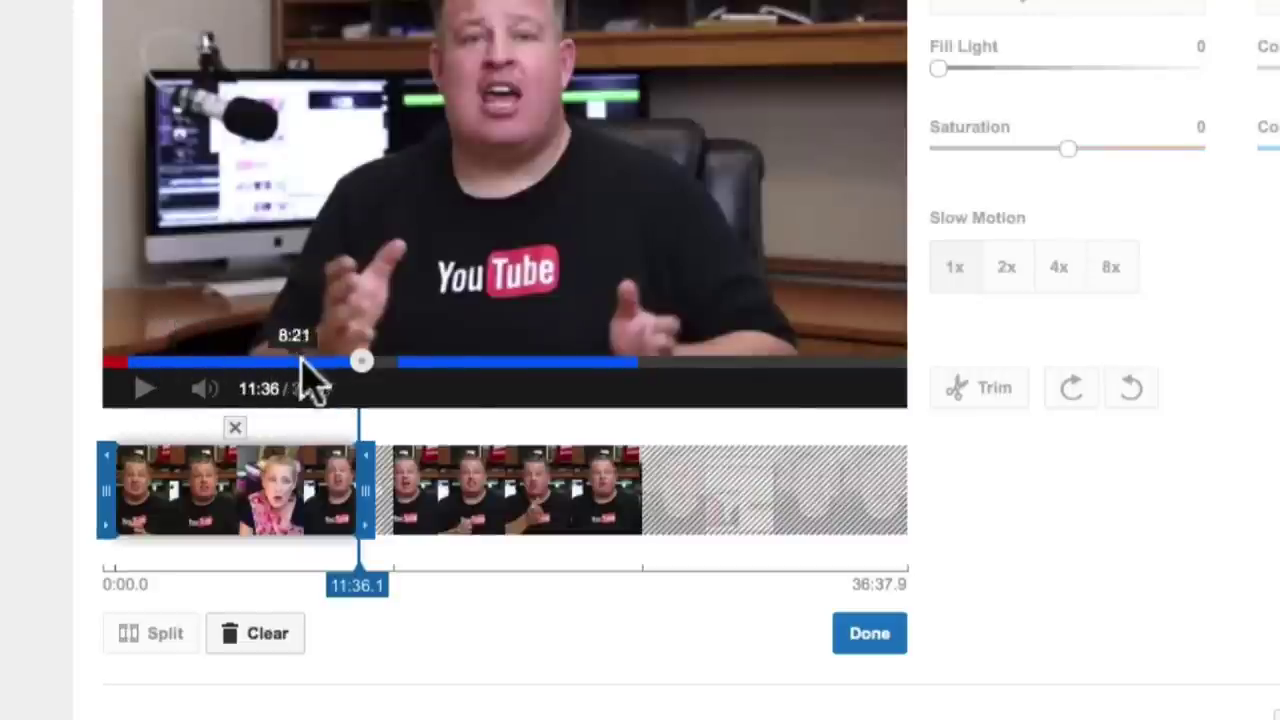
click(145, 400)
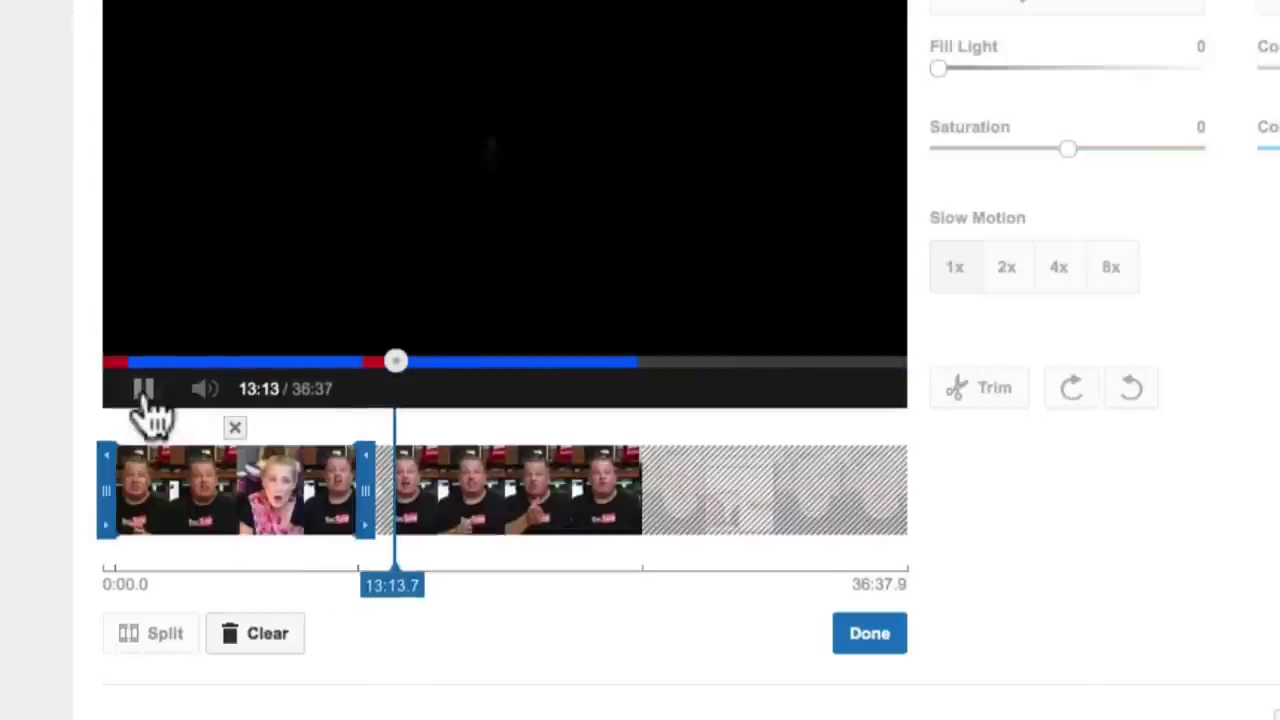
click(356, 363)
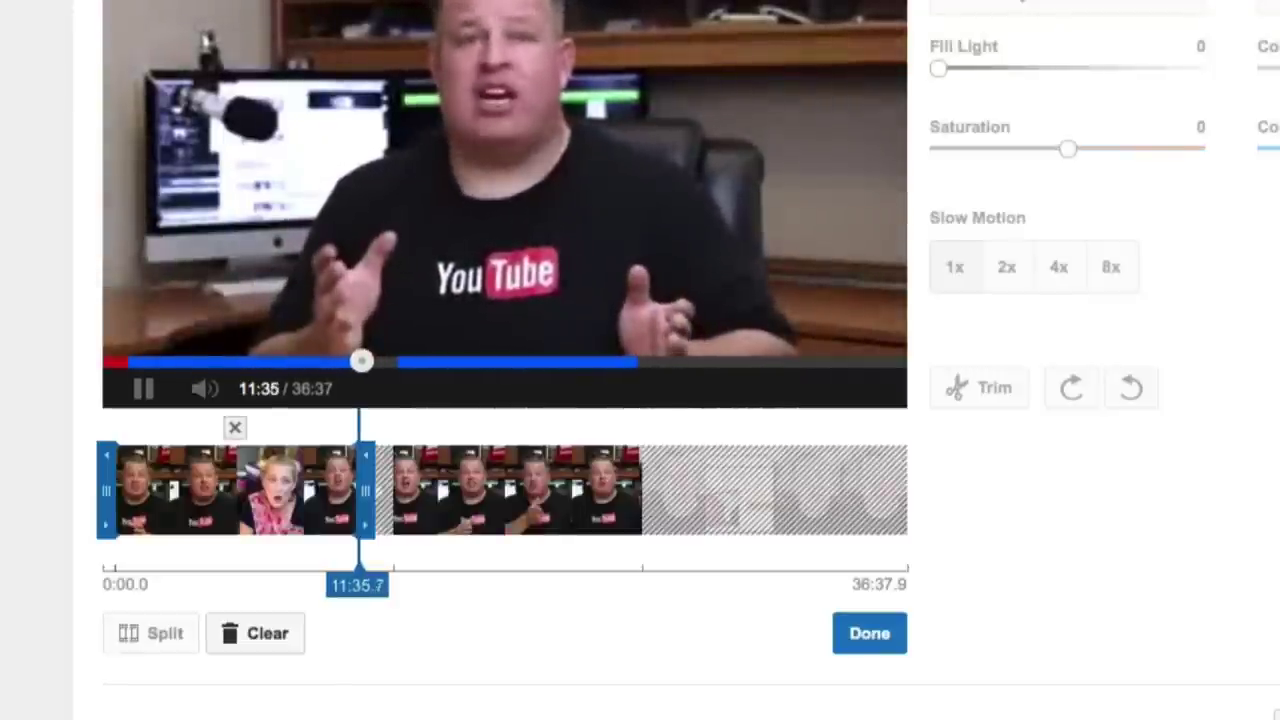
click(393, 490)
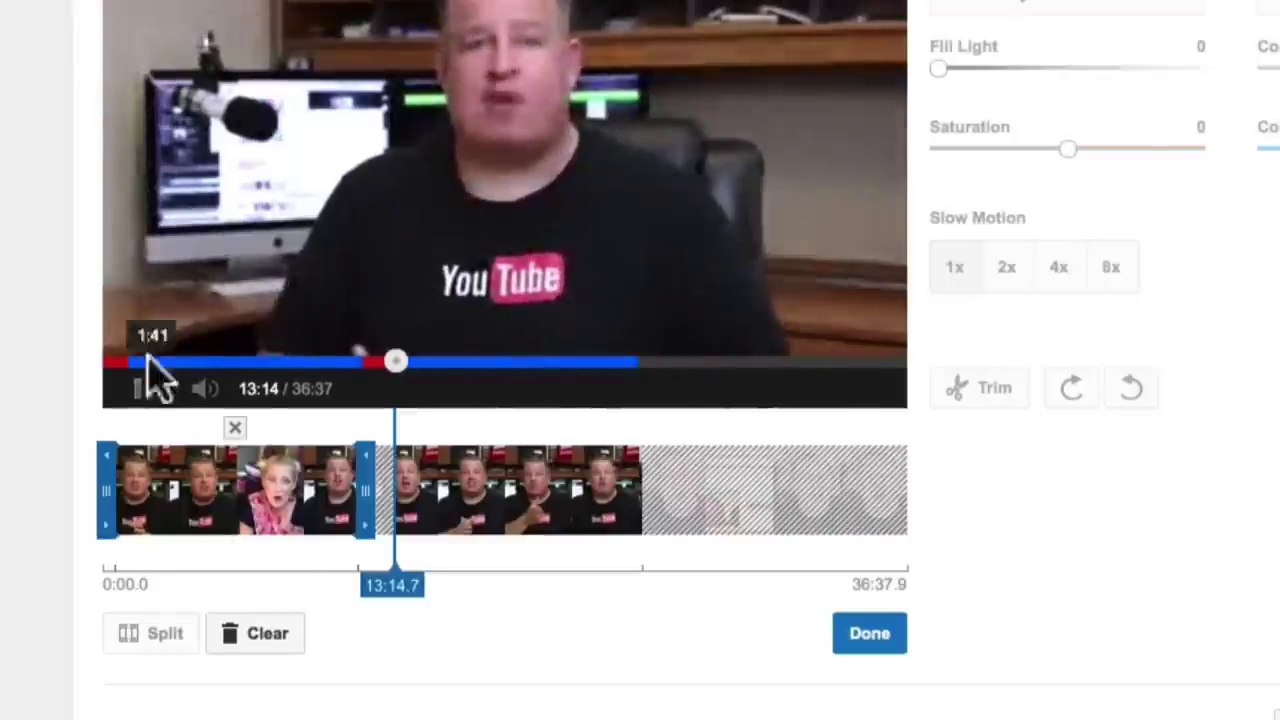
click(145, 390)
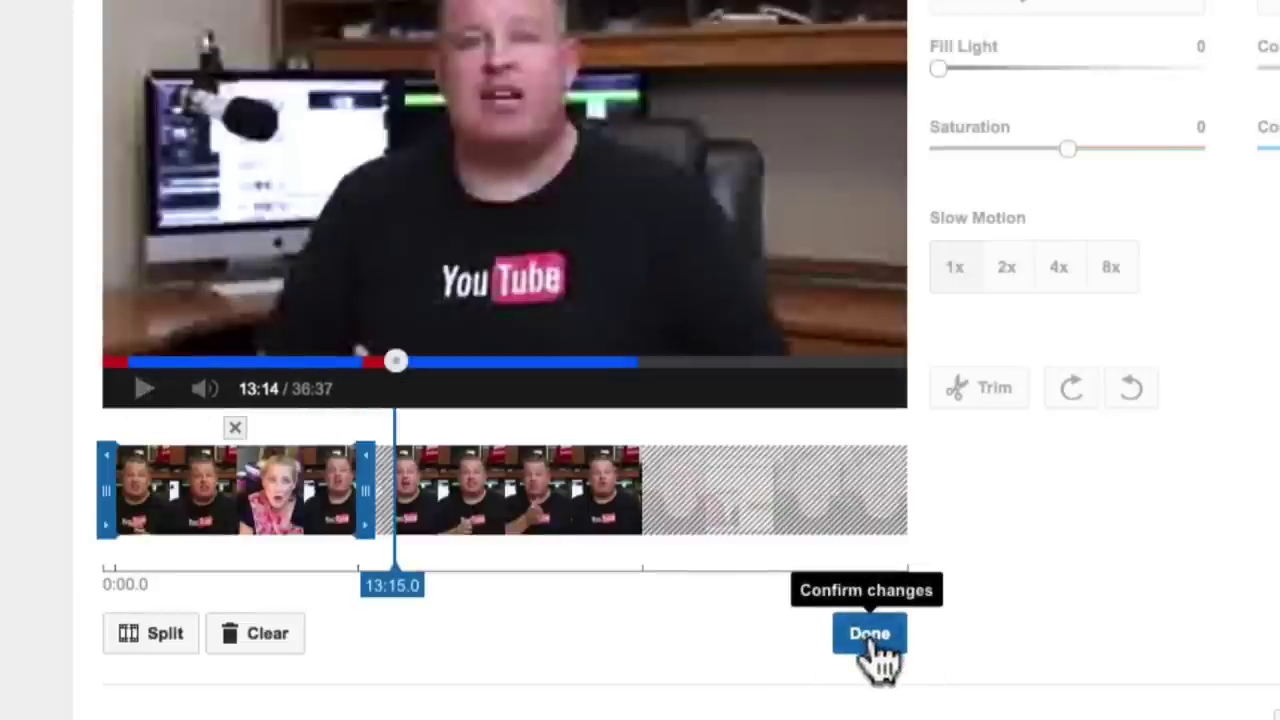
Step: Clear all trims and splits, then set the clip's end back to about 24:33
click(265, 640)
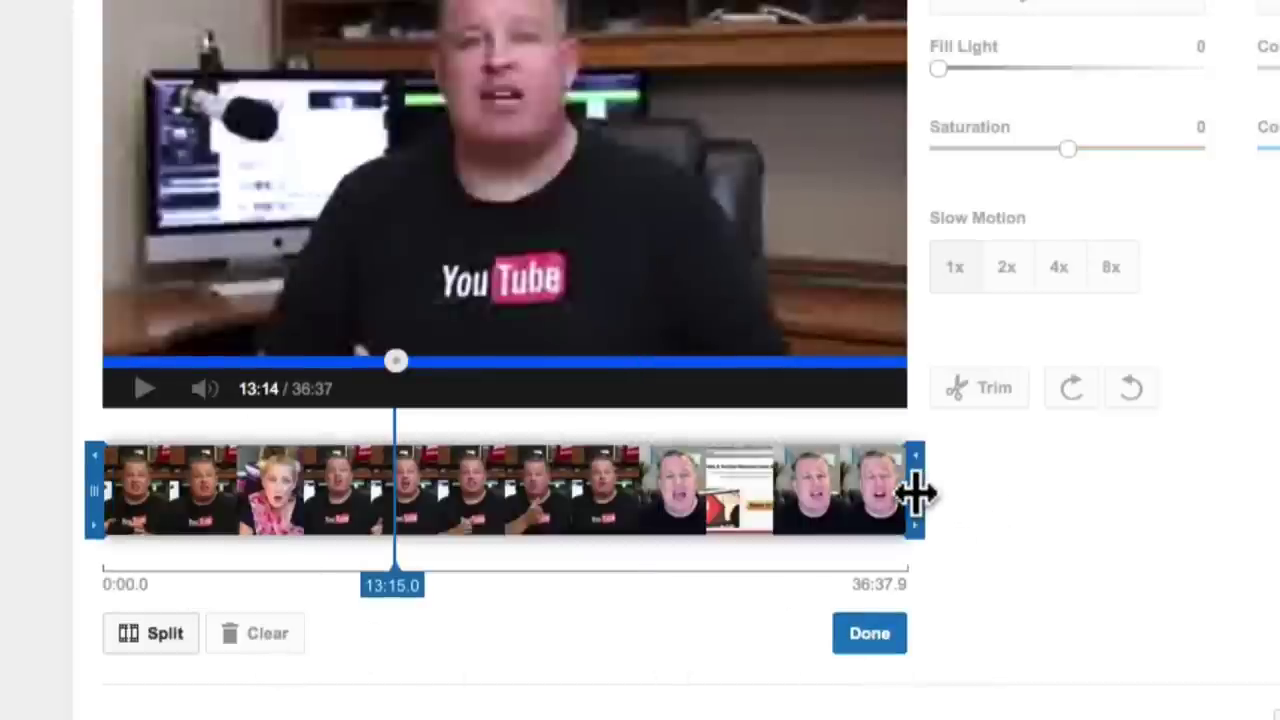
drag(915, 492, 652, 494)
mouse_move(94, 490)
mouse_down()
mouse_move(155, 490)
mouse_move(92, 490)
mouse_up()
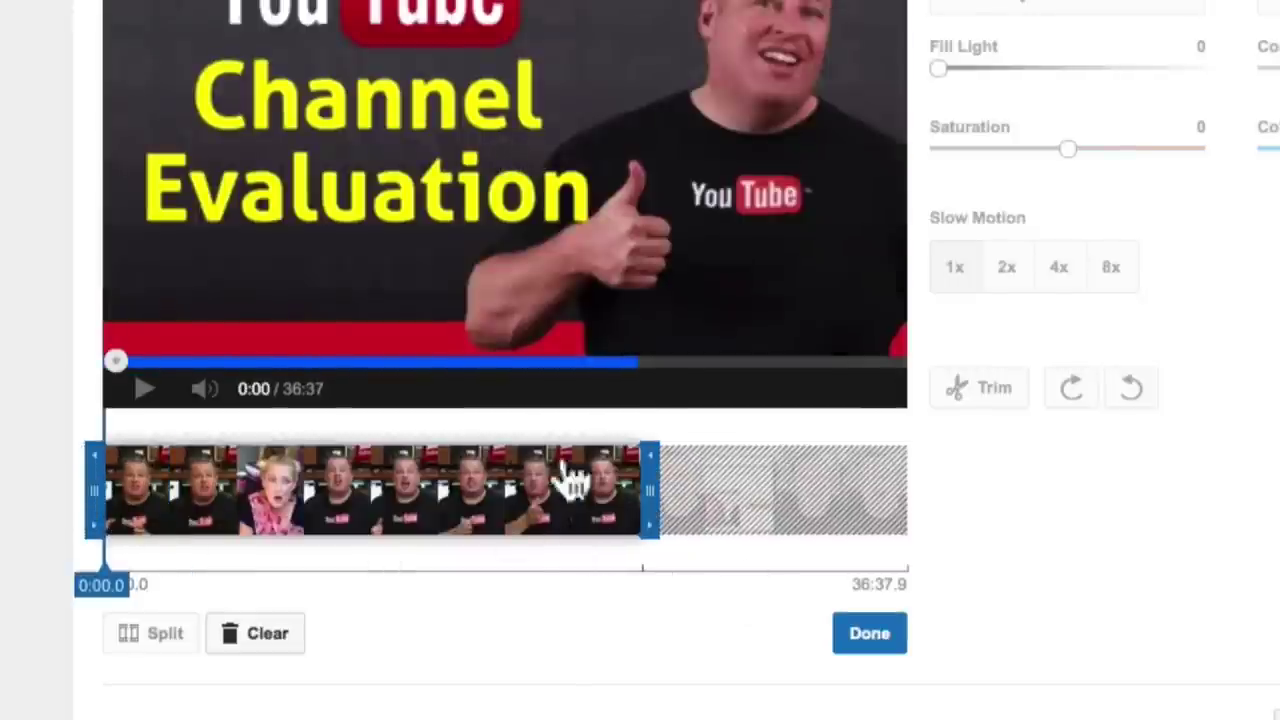
click(631, 362)
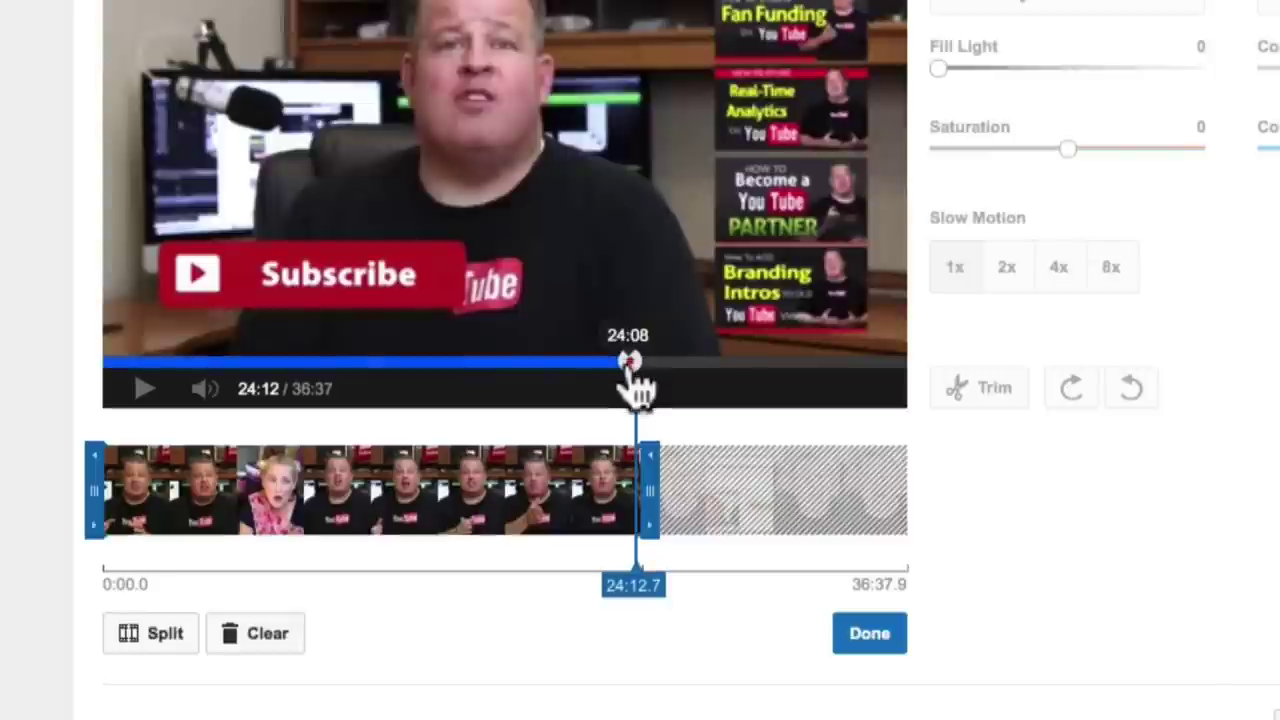
Step: Confirm the trim and save the edited original, accepting the processing-time warning
click(870, 640)
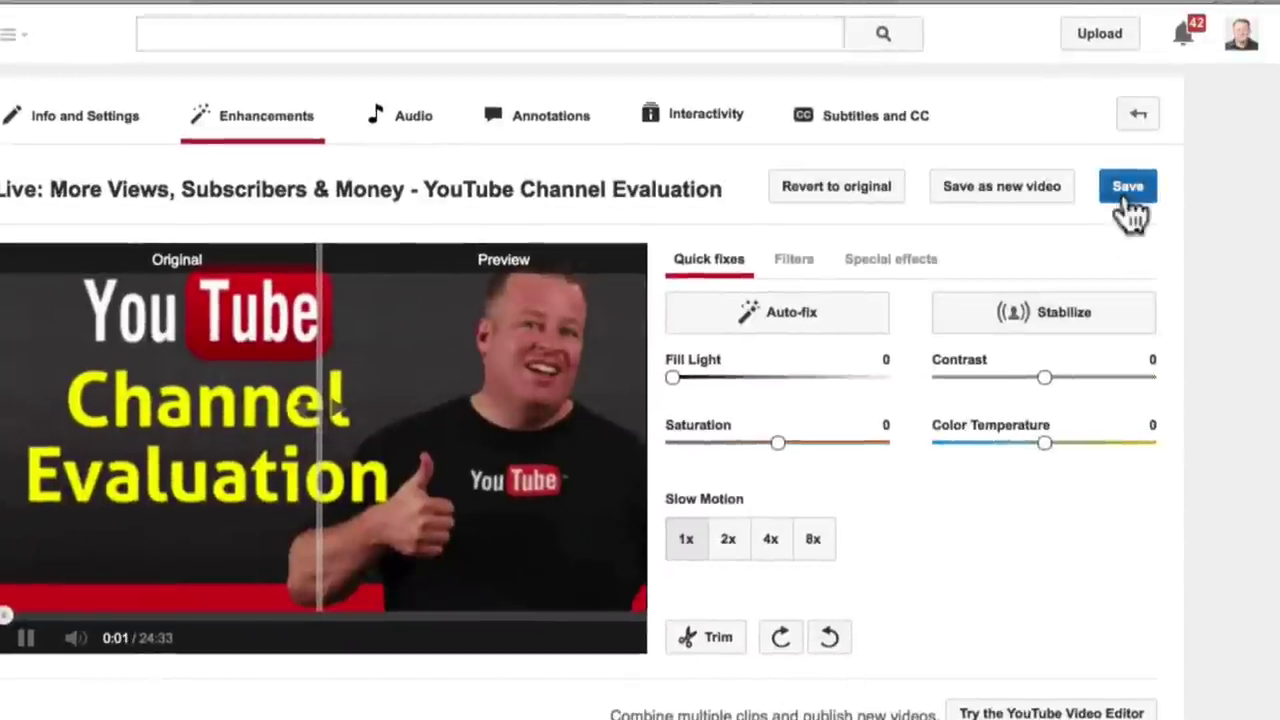
click(1127, 190)
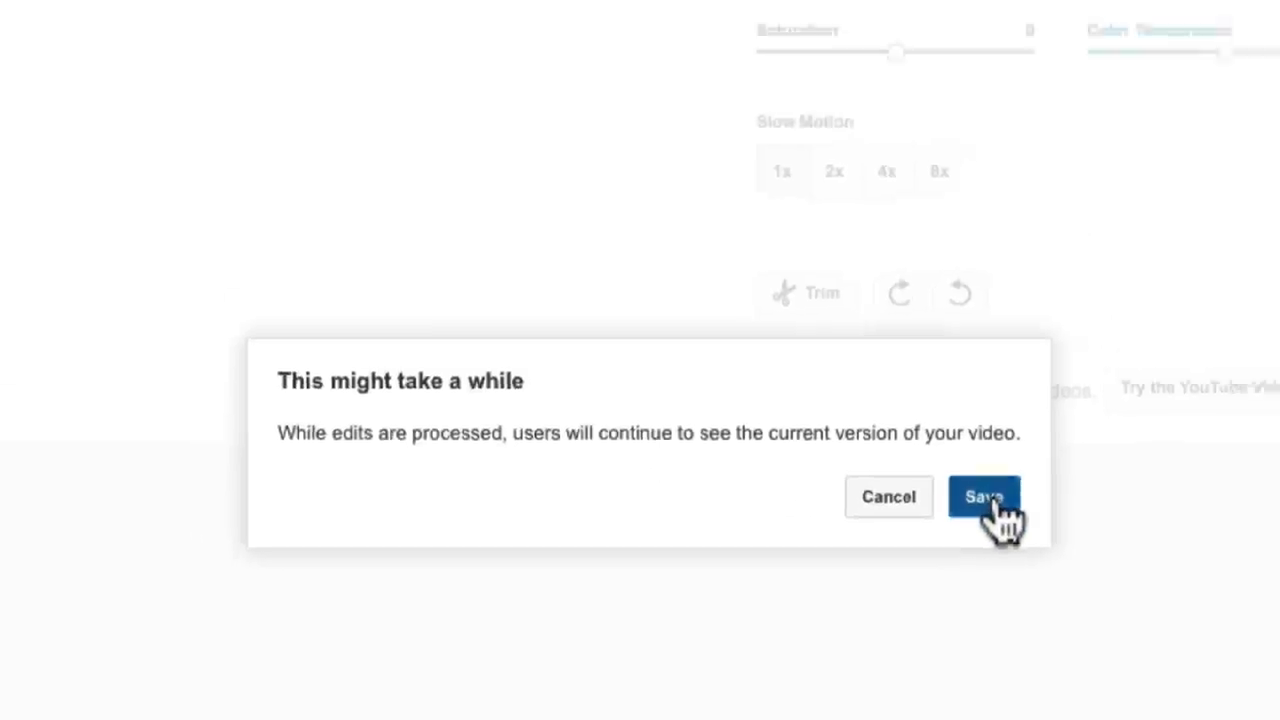
click(1022, 390)
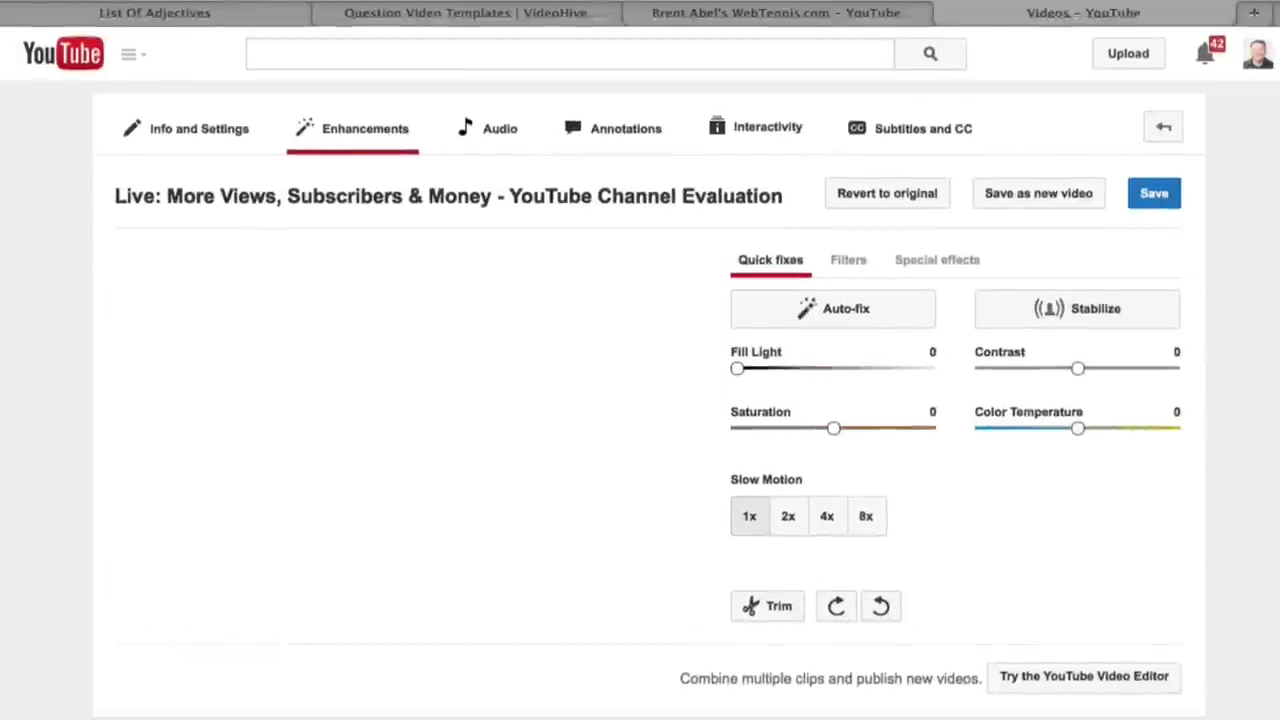